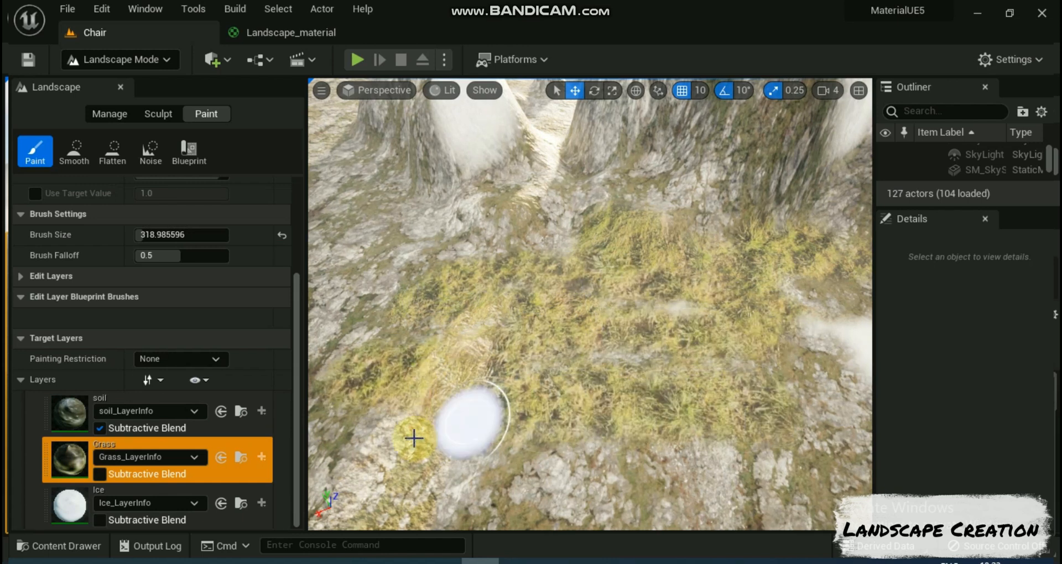
Step: Paint the Ice layer in a broad stroke across the lower edge of the grass patch on the landscape
{"action": "left_click", "coordinate": [64, 504]}
{"action": "mouse_move", "coordinate": [608, 492]}
{"action": "left_mouse_down"}
{"action": "mouse_move", "coordinate": [595, 434]}
{"action": "mouse_move", "coordinate": [782, 398]}
{"action": "mouse_move", "coordinate": [588, 391]}
{"action": "mouse_move", "coordinate": [391, 419]}
{"action": "left_mouse_up"}
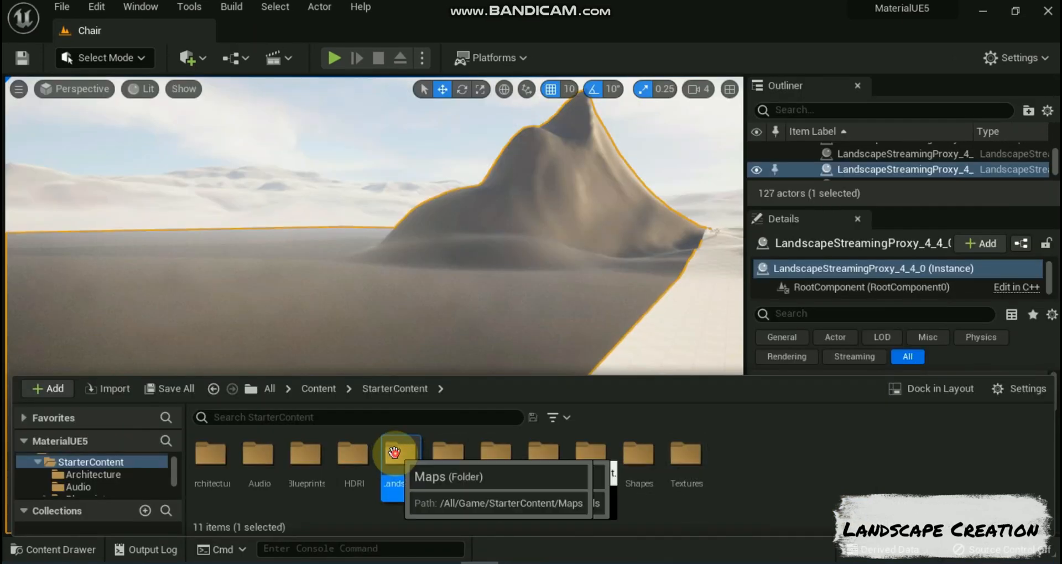
{"action": "double_click", "coordinate": [401, 455]}
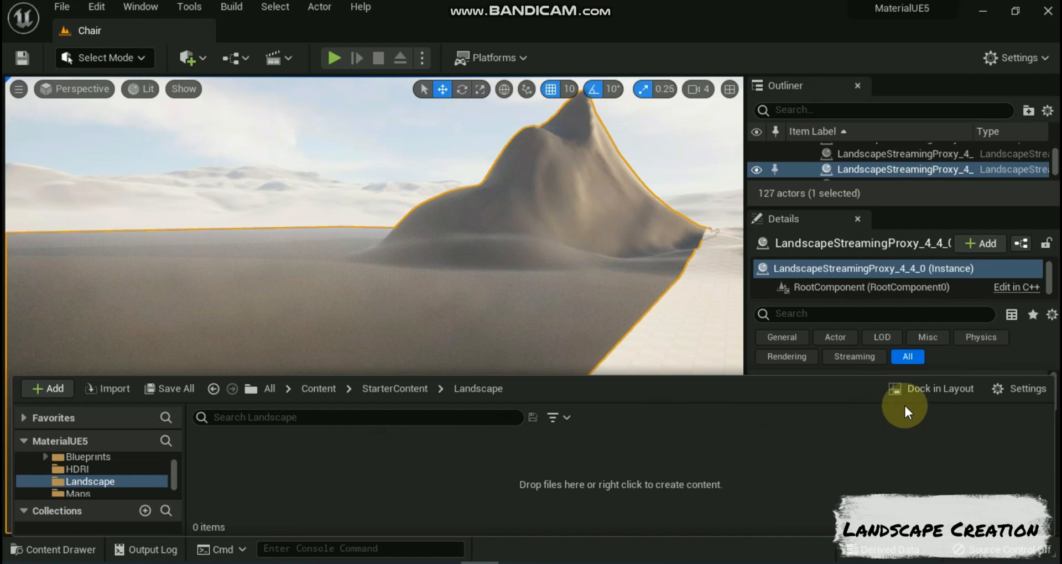
Step: Create two new folders with default names inside the StarterContent Landscape folder
{"action": "right_click", "coordinate": [696, 437]}
{"action": "left_click", "coordinate": [759, 207]}
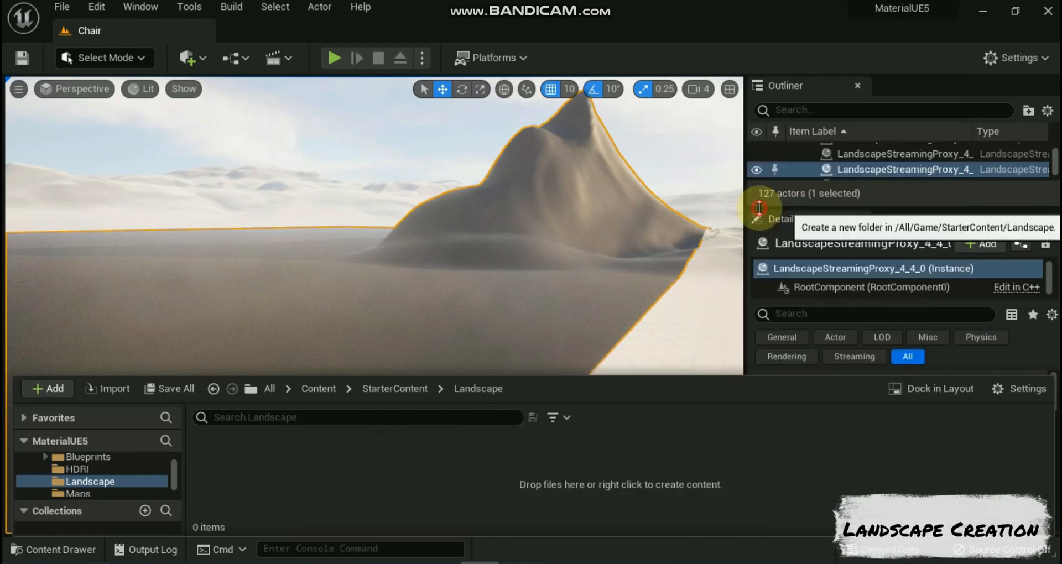
{"action": "right_click", "coordinate": [651, 440]}
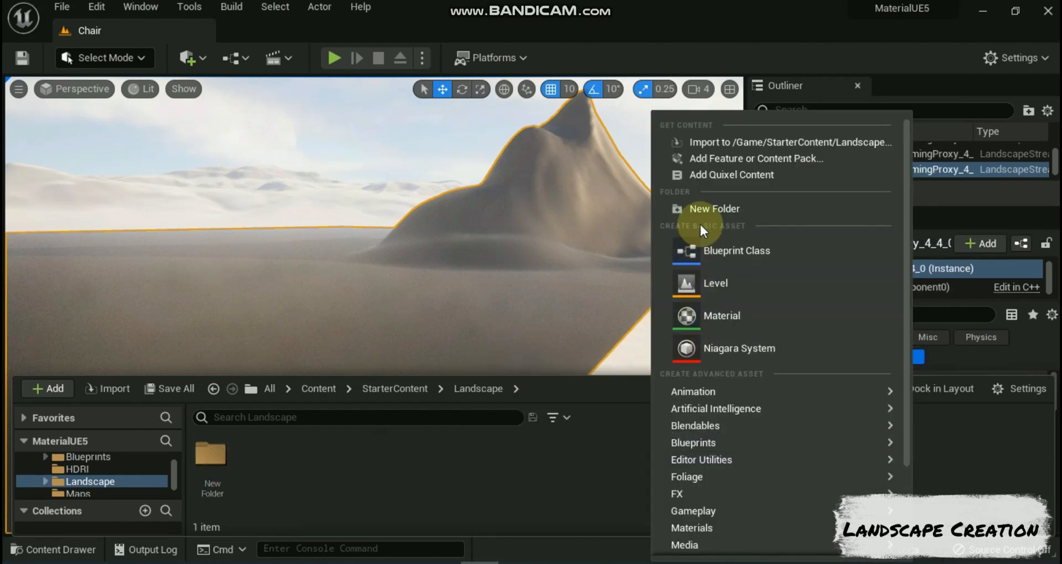
{"action": "left_click", "coordinate": [702, 211]}
{"action": "left_click", "coordinate": [701, 211]}
Step: Create a third folder in the Landscape folder and name it Material
{"action": "left_click", "coordinate": [43, 554]}
{"action": "left_click", "coordinate": [348, 464]}
{"action": "right_click", "coordinate": [339, 450]}
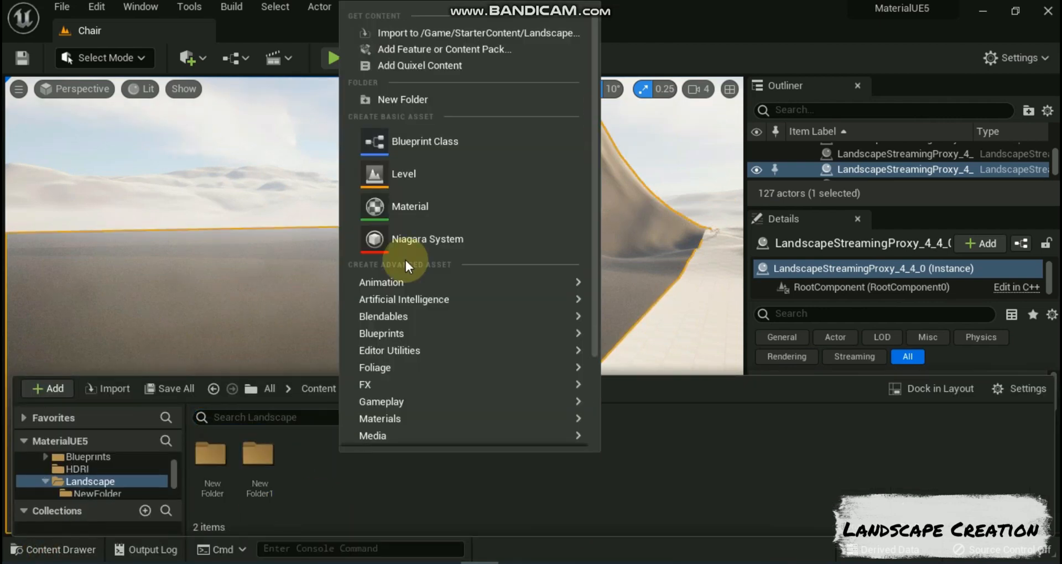
{"action": "left_click", "coordinate": [385, 99]}
{"action": "type", "text": "Materia"}
{"action": "type", "text": "l"}
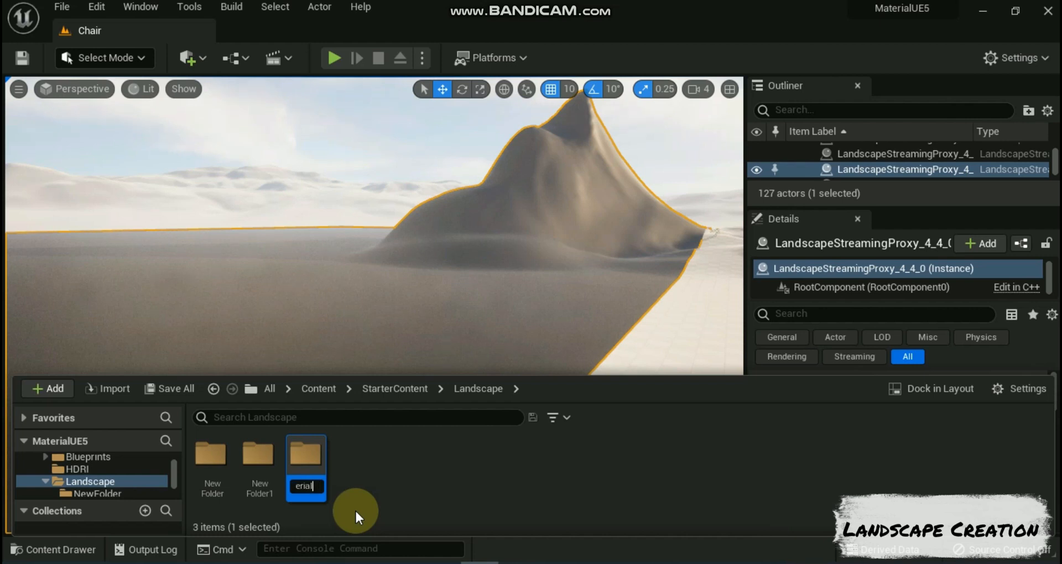
{"action": "key", "text": "Return"}
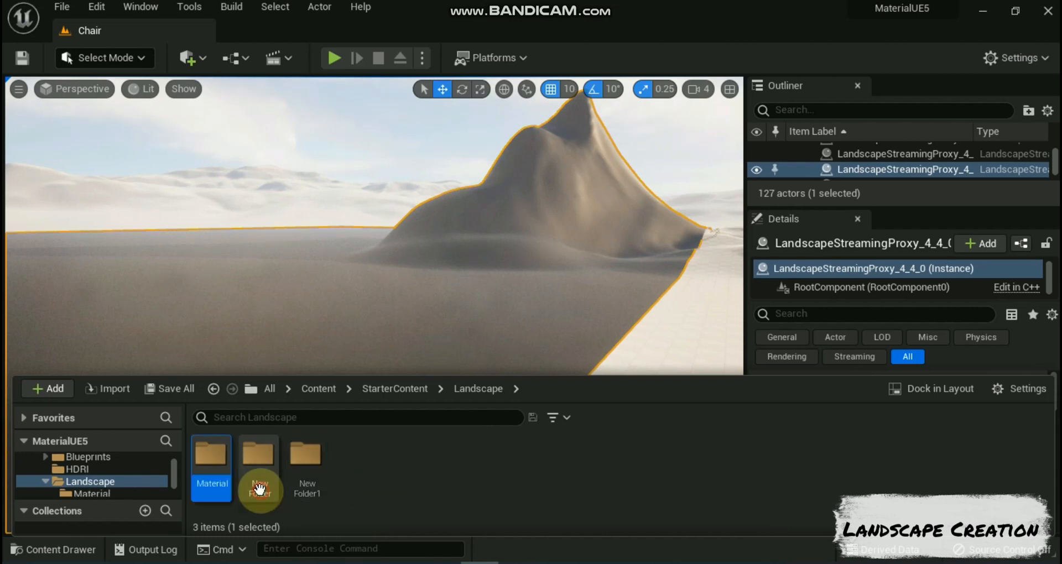
Step: Rename the first default-named folder, New Folder, as Resources
{"action": "left_click", "coordinate": [259, 487]}
{"action": "right_click", "coordinate": [259, 486]}
{"action": "left_click", "coordinate": [316, 226]}
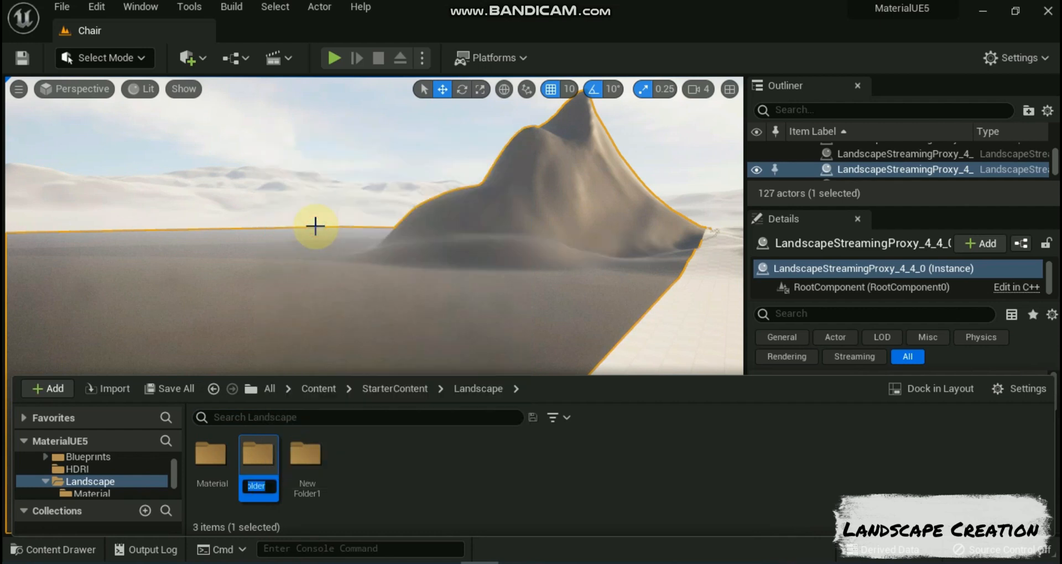
{"action": "type", "text": "Resources"}
{"action": "key", "text": "Return"}
Step: Rename the remaining default-named folder, NewFolder1, as Texture
{"action": "right_click", "coordinate": [254, 480]}
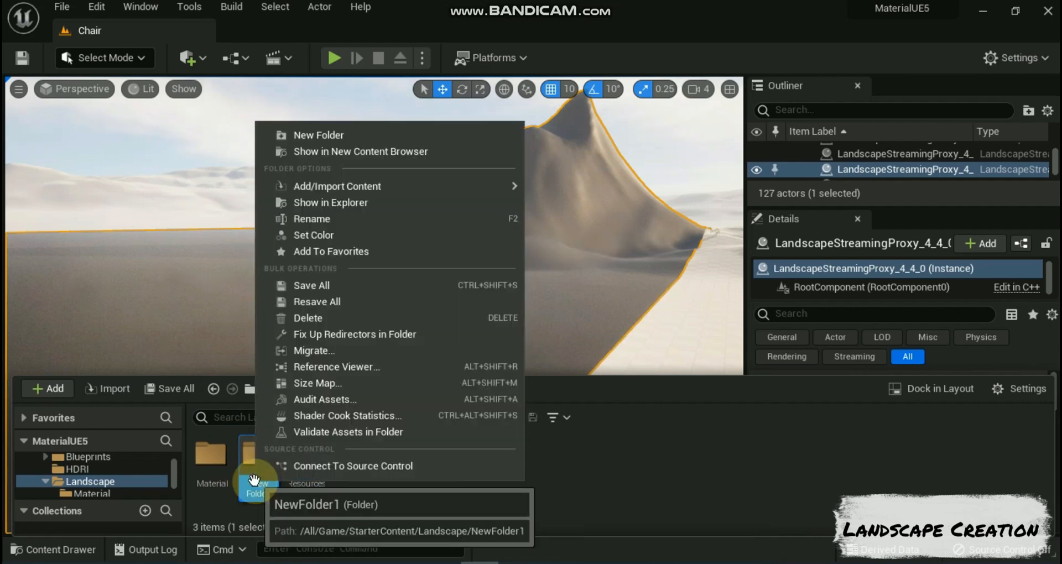
{"action": "left_click", "coordinate": [302, 216]}
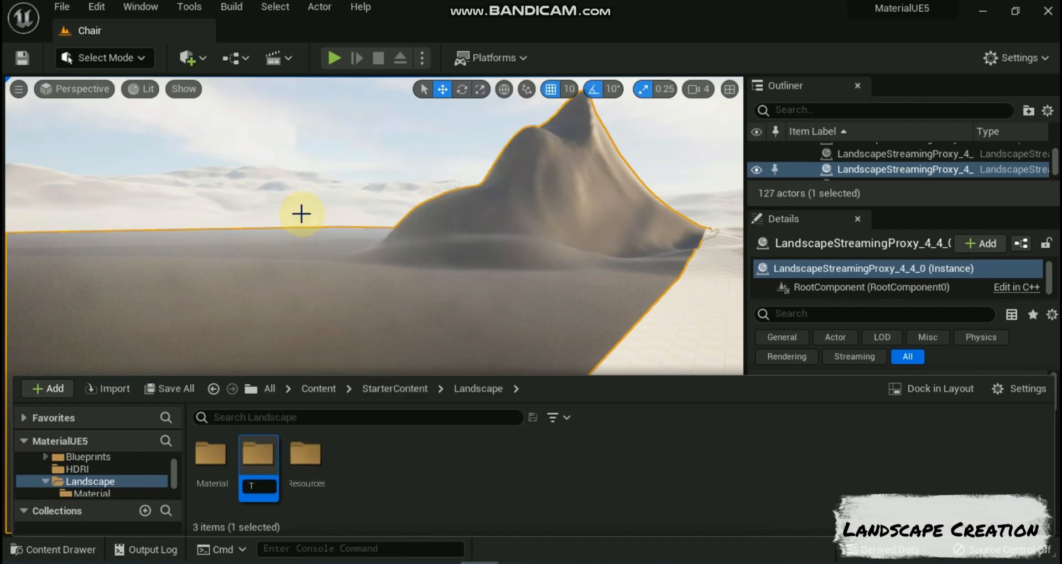
{"action": "type", "text": "Textures"}
{"action": "key", "text": "Return"}
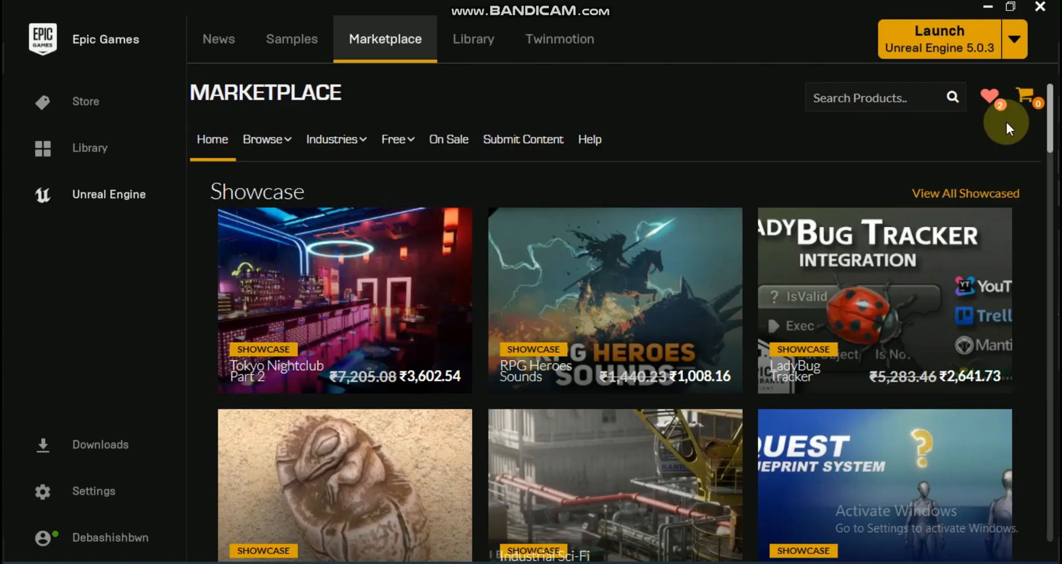
Step: Switch to the Epic Games Launcher and search the Unreal Engine Marketplace for "landscape mountai"
{"action": "left_click", "coordinate": [829, 97]}
{"action": "type", "text": "lan"}
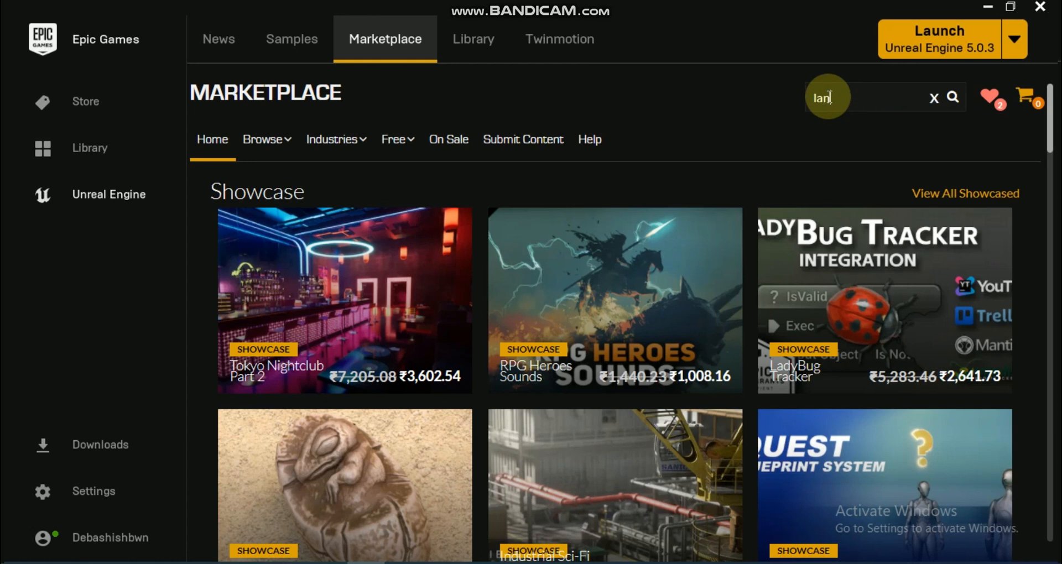
{"action": "type", "text": "dscape"}
{"action": "scroll", "coordinate": [828, 95], "scroll_direction": "down", "scroll_amount": 8}
{"action": "type", "text": "mountai"}
{"action": "left_click", "coordinate": [952, 88]}
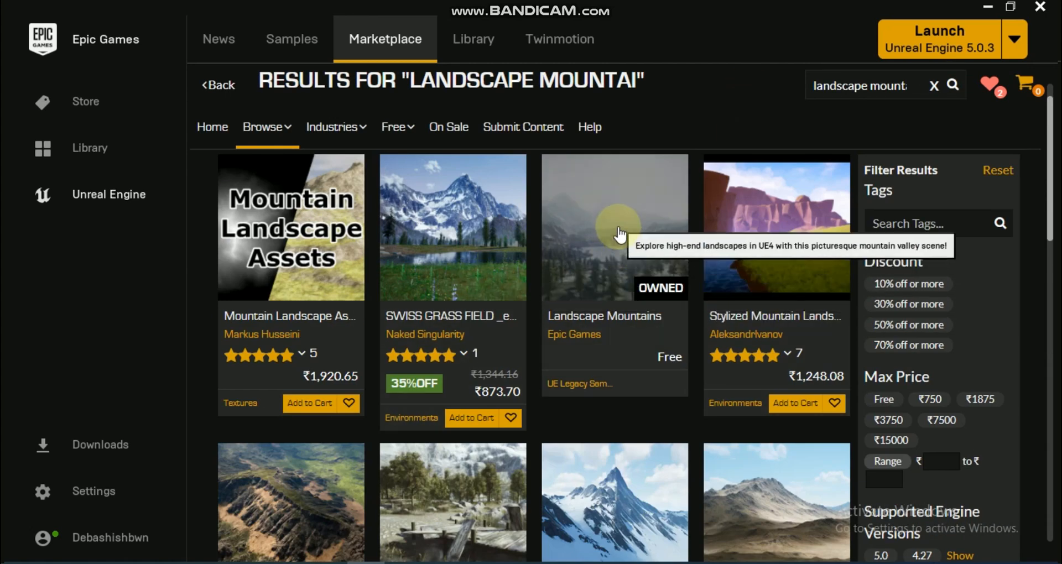
Step: Open the free Landscape Mountains product by Epic Games and look through its gallery images and page
{"action": "left_click", "coordinate": [619, 235]}
{"action": "left_click", "coordinate": [533, 343]}
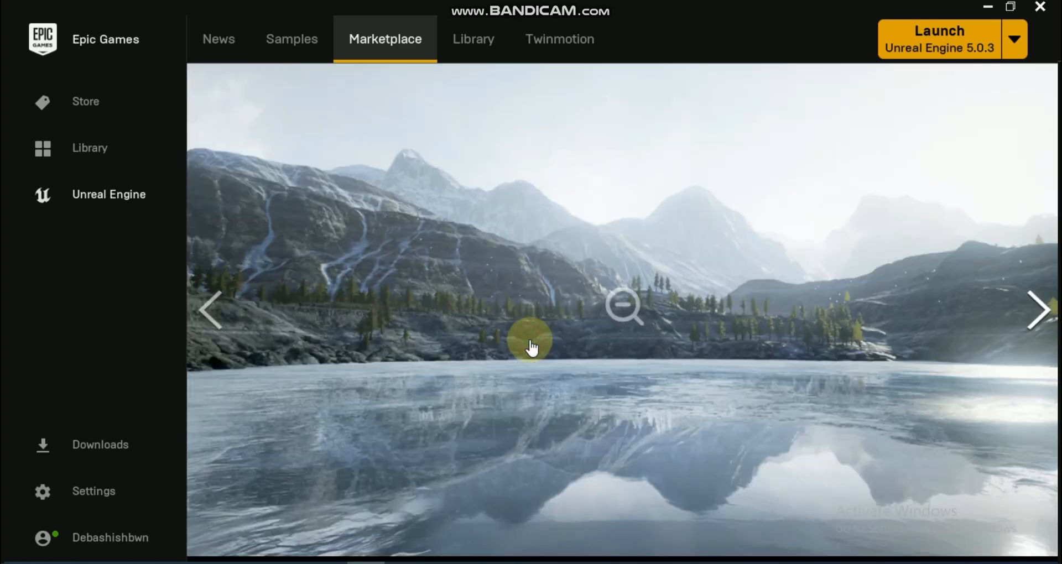
{"action": "left_click", "coordinate": [1039, 306]}
{"action": "left_click", "coordinate": [1039, 305]}
{"action": "left_click", "coordinate": [1039, 305]}
{"action": "left_click", "coordinate": [1039, 305]}
{"action": "left_click", "coordinate": [1039, 304]}
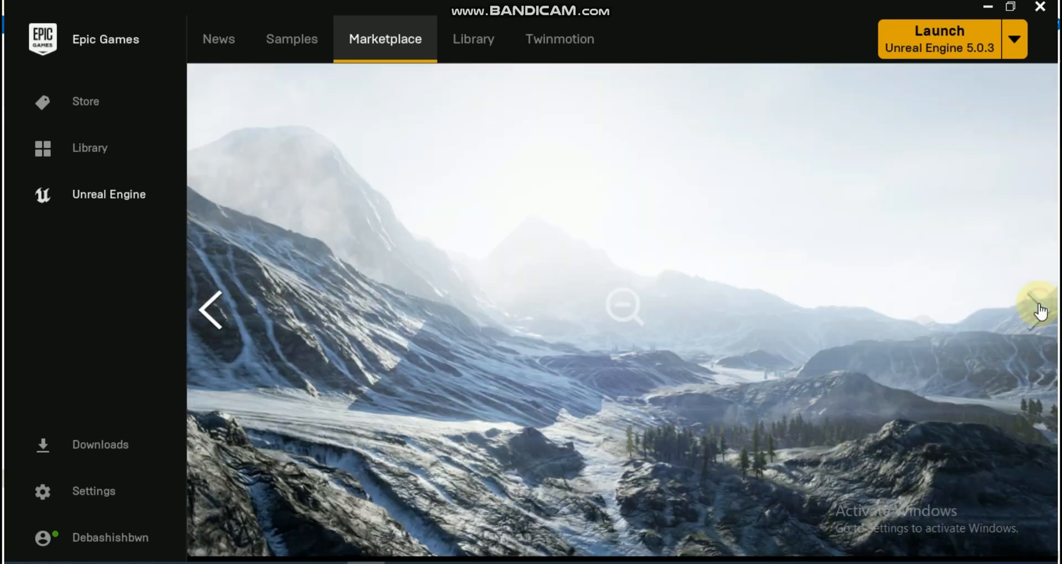
{"action": "left_click", "coordinate": [1039, 305]}
{"action": "scroll", "coordinate": [771, 346], "scroll_direction": "down", "scroll_amount": 4}
{"action": "scroll", "coordinate": [771, 346], "scroll_direction": "up", "scroll_amount": 4}
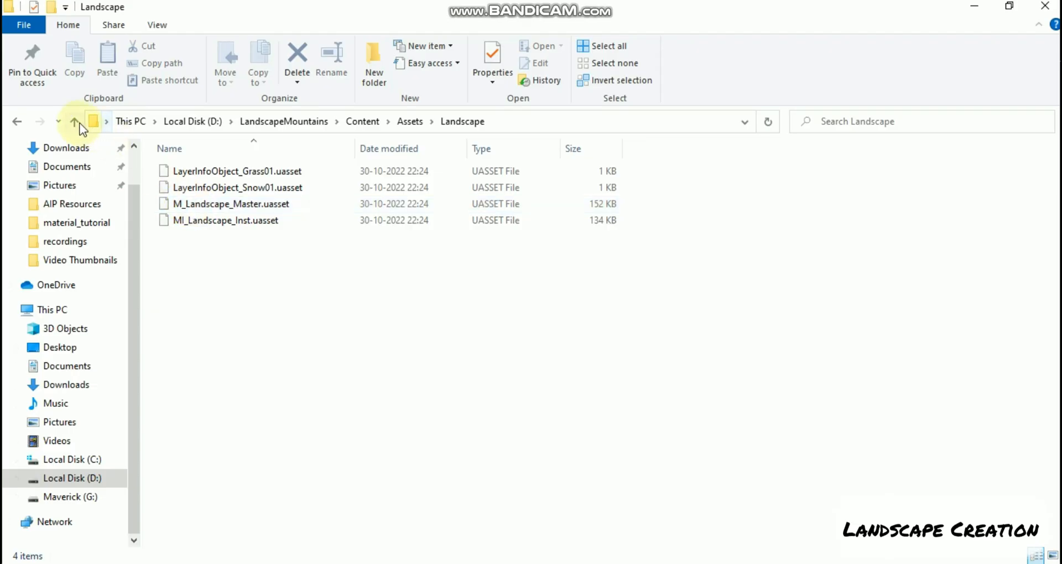
Step: In File Explorer, go from the LandscapeMountains project's Landscape asset folder to its Content\Assets\Textures folder
{"action": "left_click", "coordinate": [74, 121]}
{"action": "double_click", "coordinate": [193, 221]}
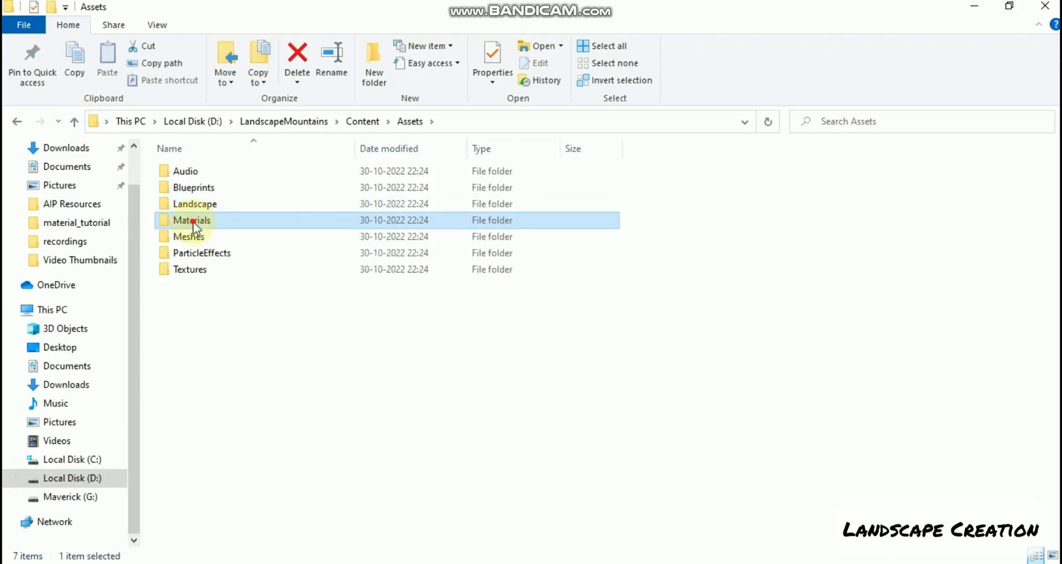
{"action": "left_click", "coordinate": [75, 123]}
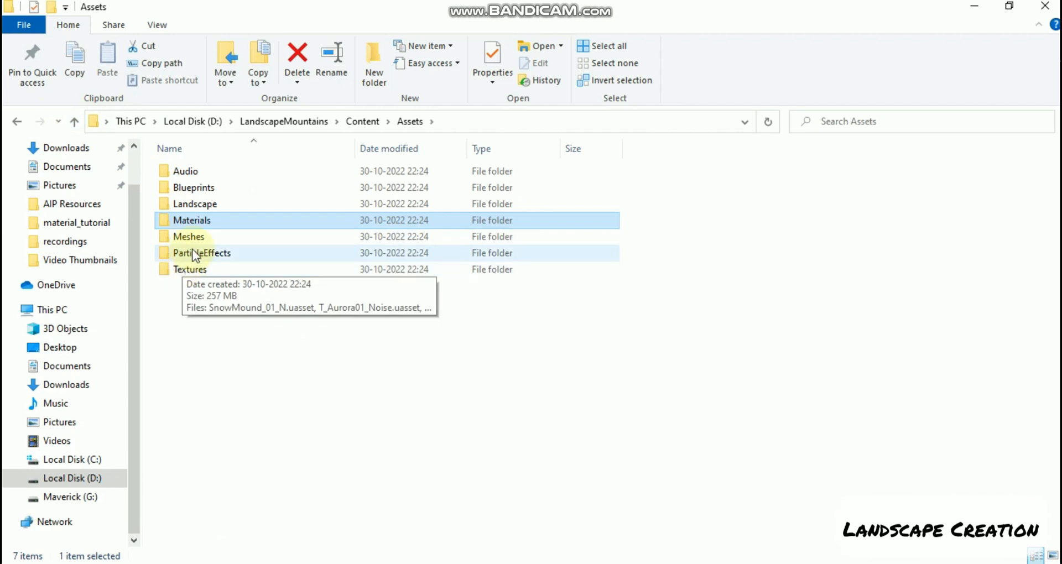
{"action": "double_click", "coordinate": [191, 267]}
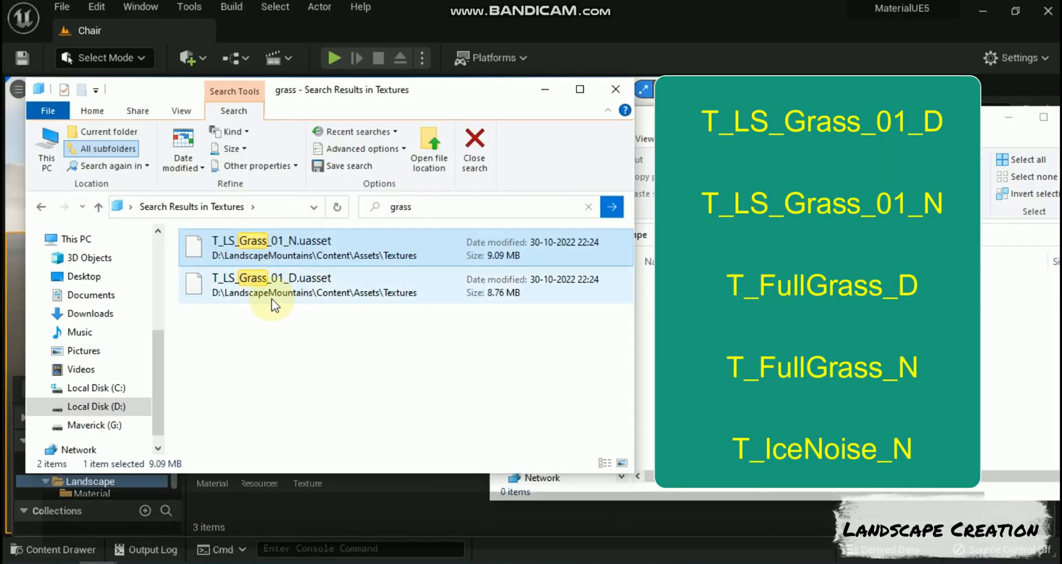
Step: Copy T_LS_Grass_01_N.uasset and T_LS_Grass_01_D.uasset from the search results into the folder open in the other Explorer window
{"action": "left_click", "coordinate": [308, 284], "text": "ctrl"}
{"action": "key", "text": "ctrl+c"}
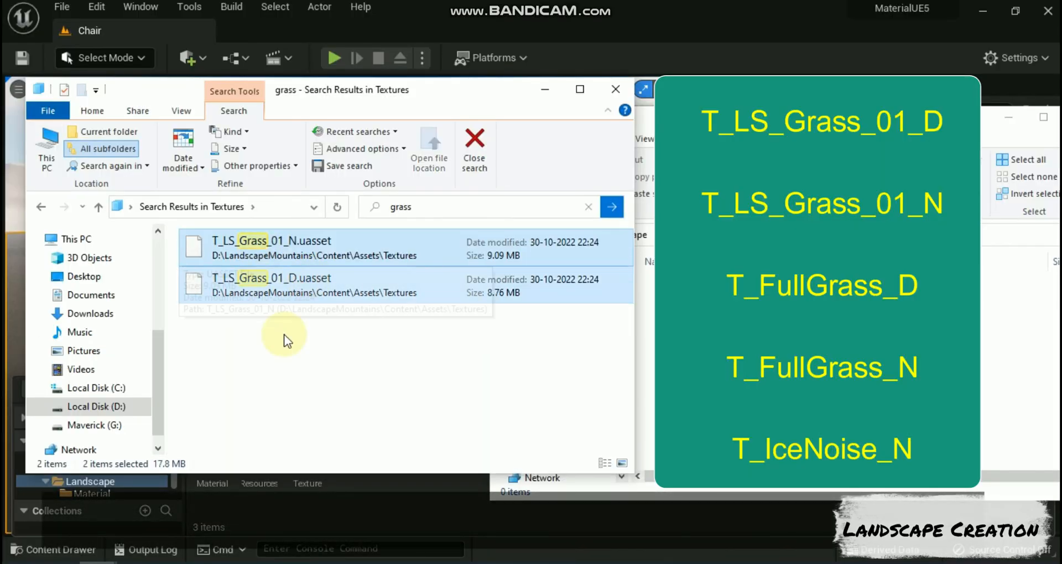
{"action": "left_click", "coordinate": [736, 365]}
{"action": "key", "text": "ctrl+v"}
{"action": "left_click", "coordinate": [273, 354]}
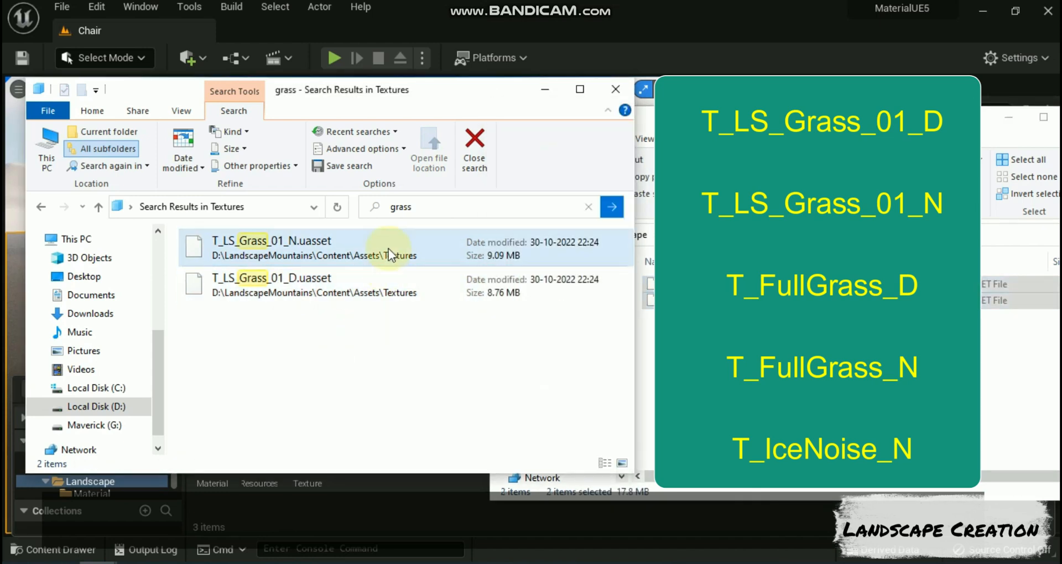
Step: Search the Textures folder for fullgrass and copy T_FullGrass_N.uasset and T_FullGrass_D.uasset into the same destination folder
{"action": "left_click", "coordinate": [417, 204]}
{"action": "key", "text": "BackSpace"}
{"action": "type", "text": "fullgrass"}
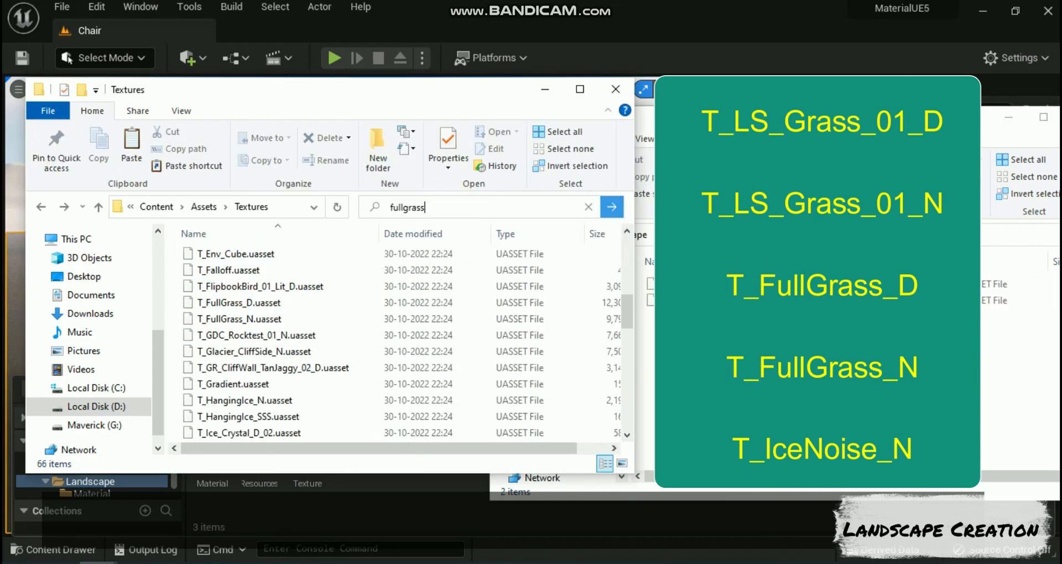
{"action": "left_click", "coordinate": [611, 207]}
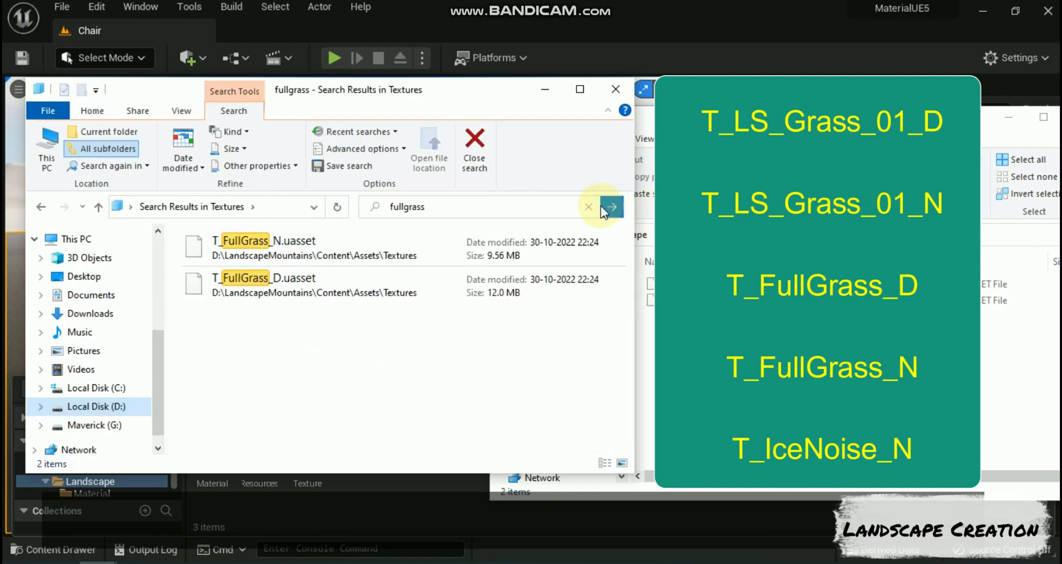
{"action": "left_click_drag", "start_coordinate": [293, 324], "coordinate": [283, 231]}
{"action": "key", "text": "ctrl+c"}
{"action": "left_click", "coordinate": [802, 334]}
{"action": "key", "text": "ctrl+v"}
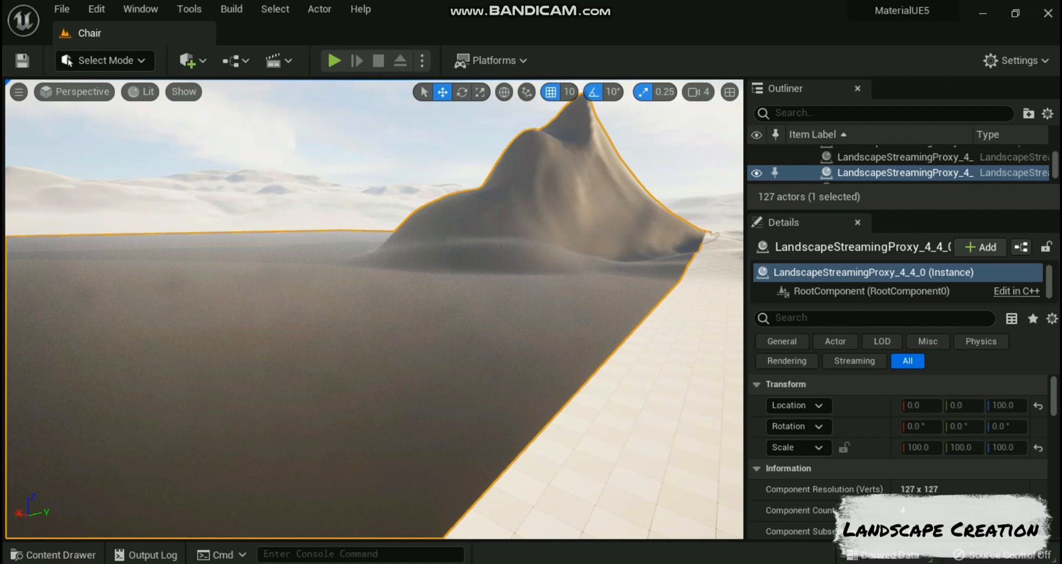
Step: Back in Unreal Editor, create a material named Landscape_material inside the Material folder
{"action": "left_click", "coordinate": [53, 554]}
{"action": "double_click", "coordinate": [211, 456]}
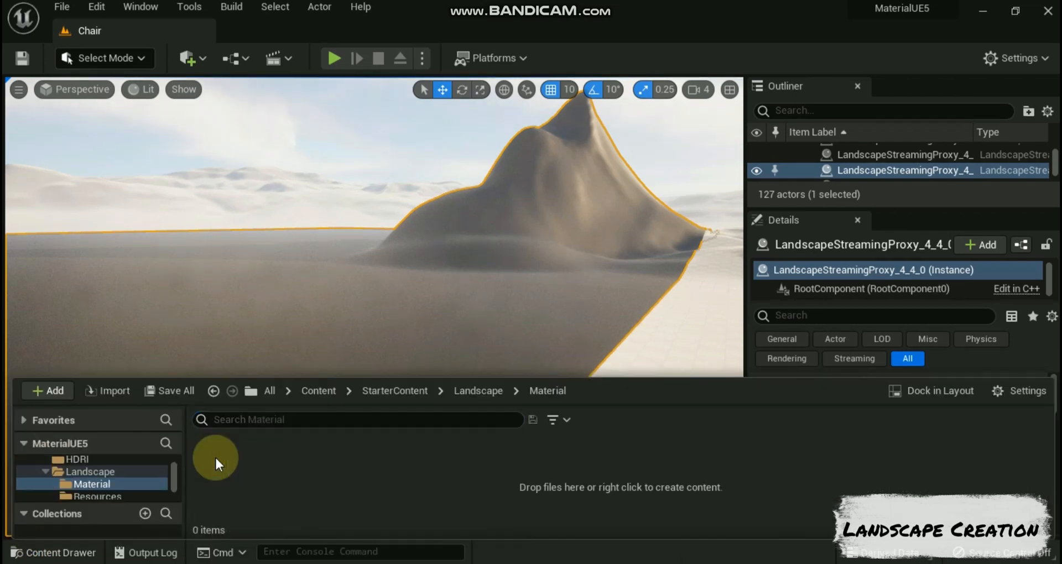
{"action": "right_click", "coordinate": [336, 447]}
{"action": "left_click", "coordinate": [380, 313]}
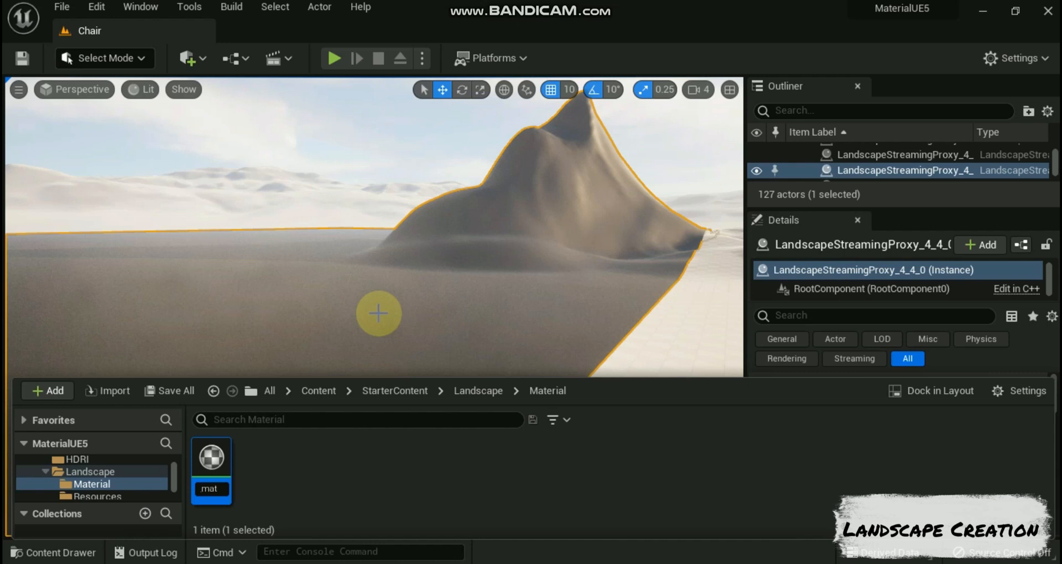
{"action": "key", "text": "Return"}
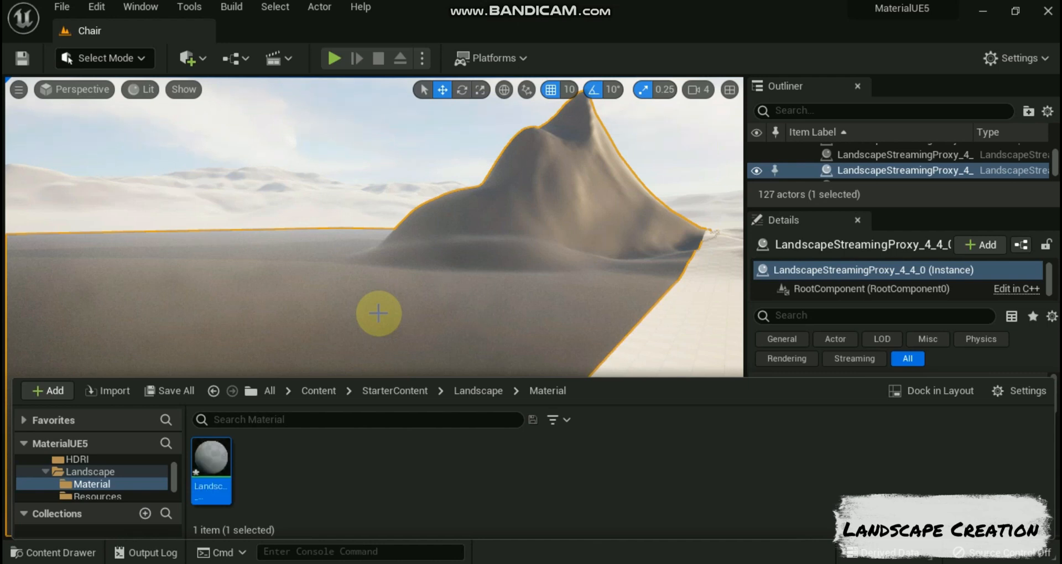
Step: Open Landscape_material in the material editor and dock it after the Chair level
{"action": "double_click", "coordinate": [207, 460]}
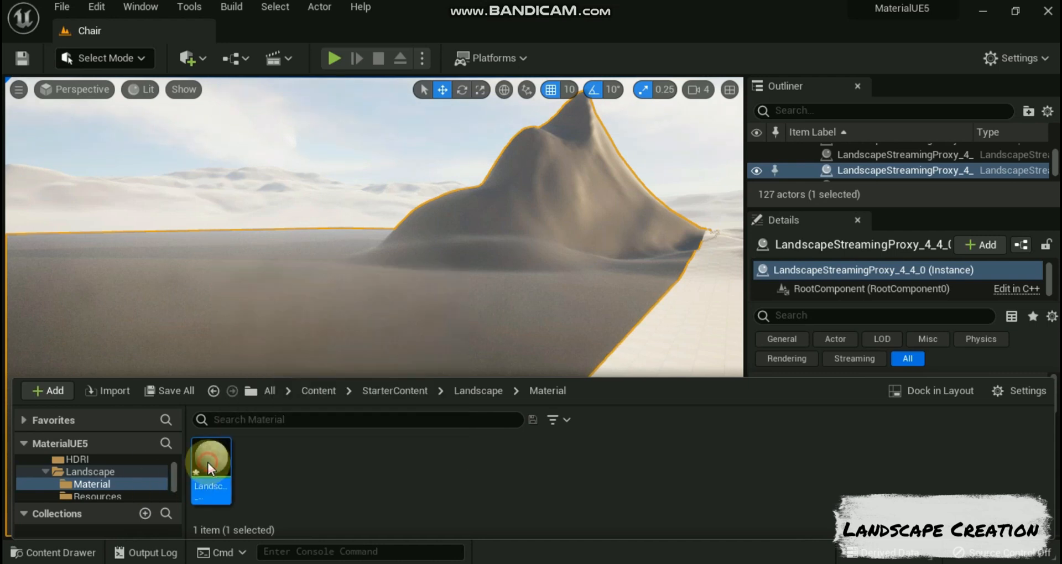
{"action": "left_click_drag", "start_coordinate": [129, 33], "coordinate": [281, 31]}
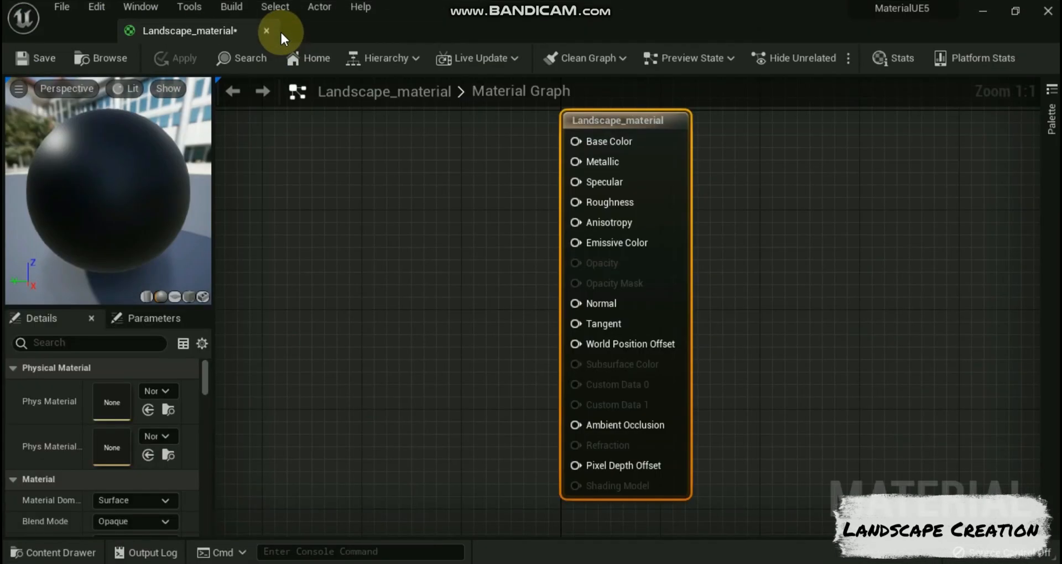
{"action": "left_click", "coordinate": [165, 33]}
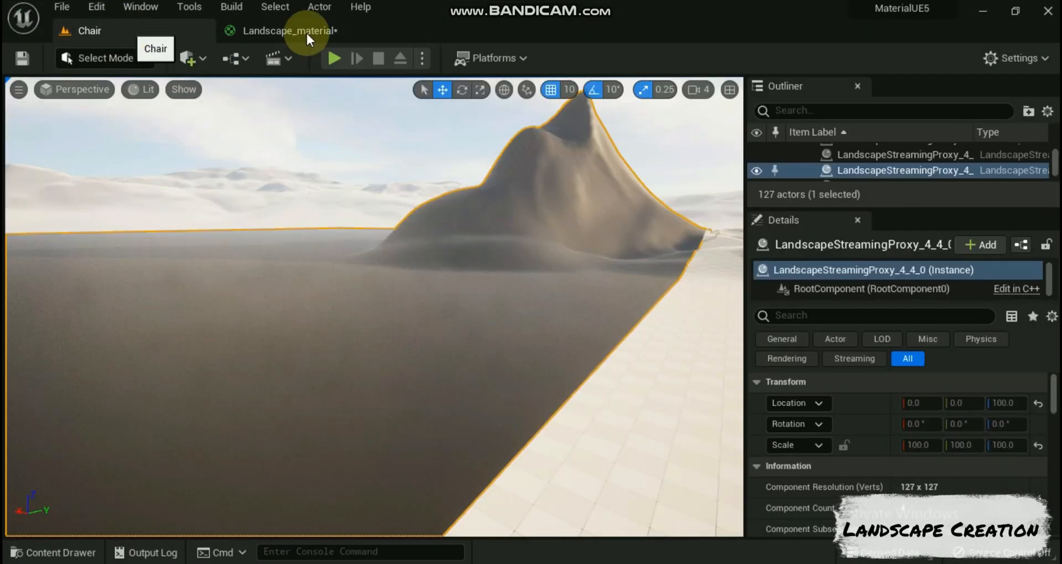
{"action": "left_click", "coordinate": [274, 34]}
Step: Find LandscapeLayerCoords in the node palette, add it to the graph, and move the material result node farther away from it
{"action": "left_click", "coordinate": [1048, 93]}
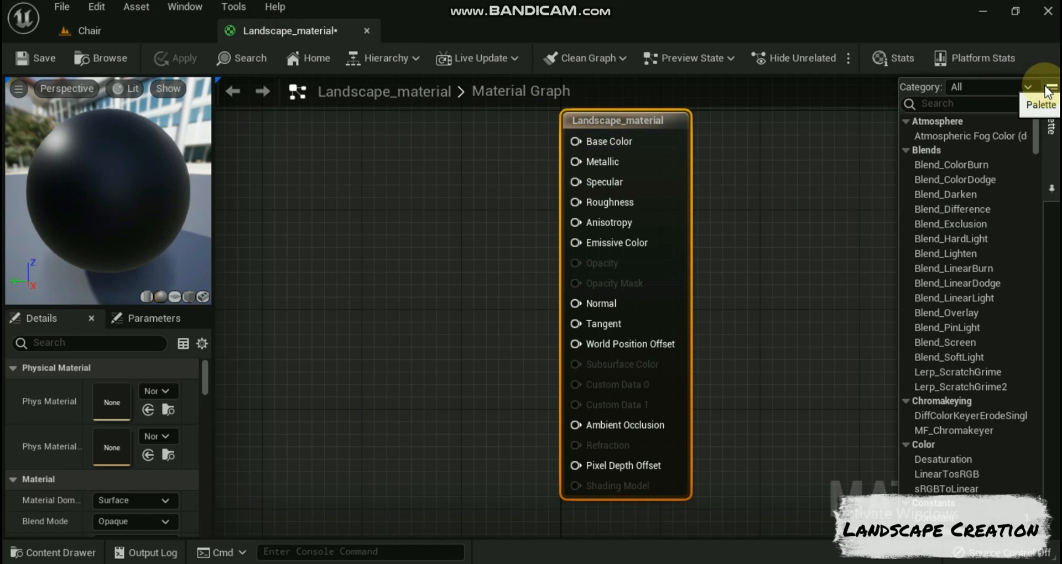
{"action": "left_click", "coordinate": [947, 103]}
{"action": "type", "text": "lan"}
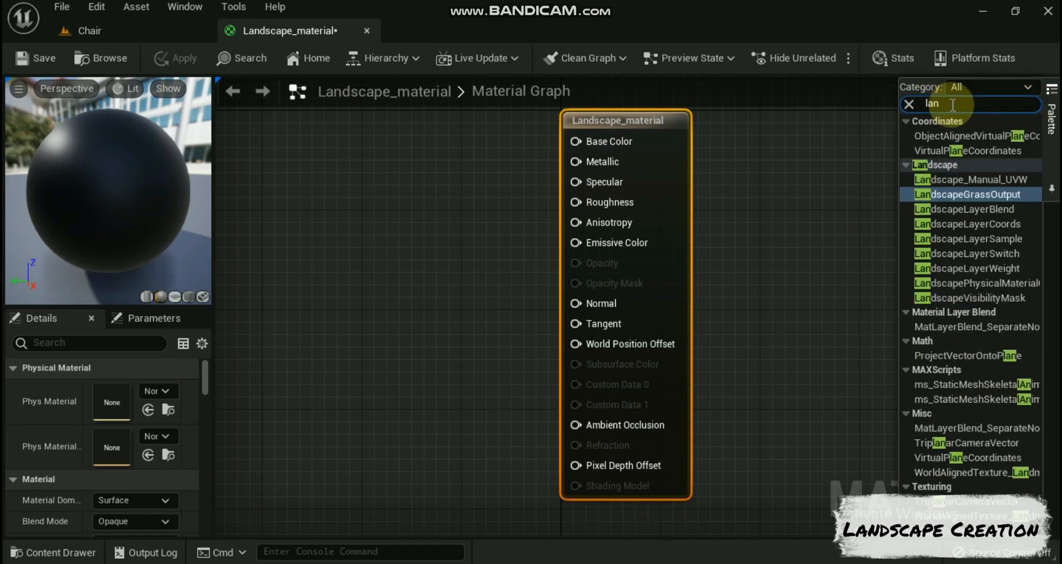
{"action": "type", "text": "ds"}
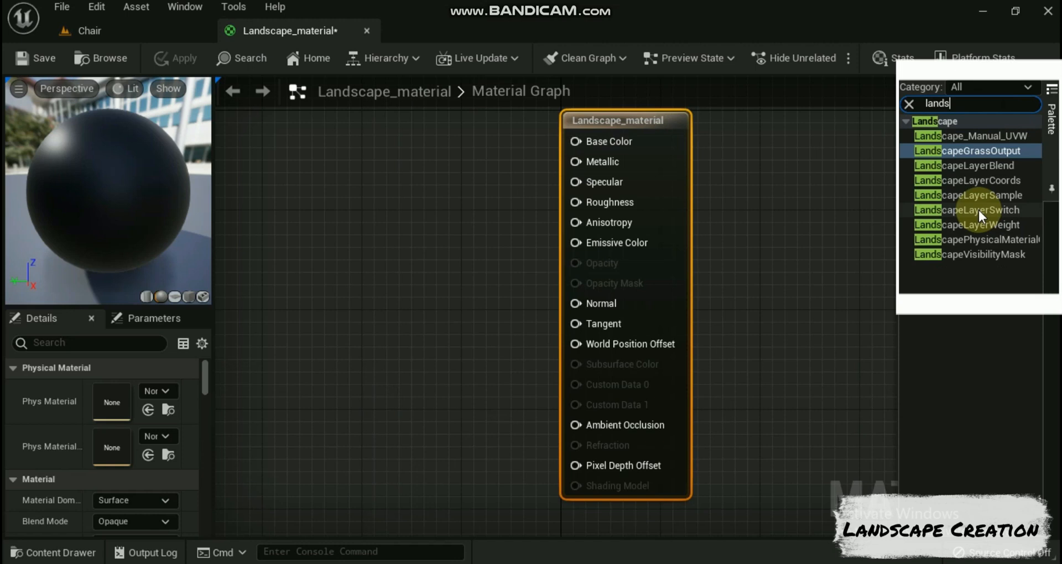
{"action": "left_click_drag", "start_coordinate": [960, 180], "coordinate": [344, 199]}
{"action": "left_click_drag", "start_coordinate": [624, 120], "coordinate": [735, 132]}
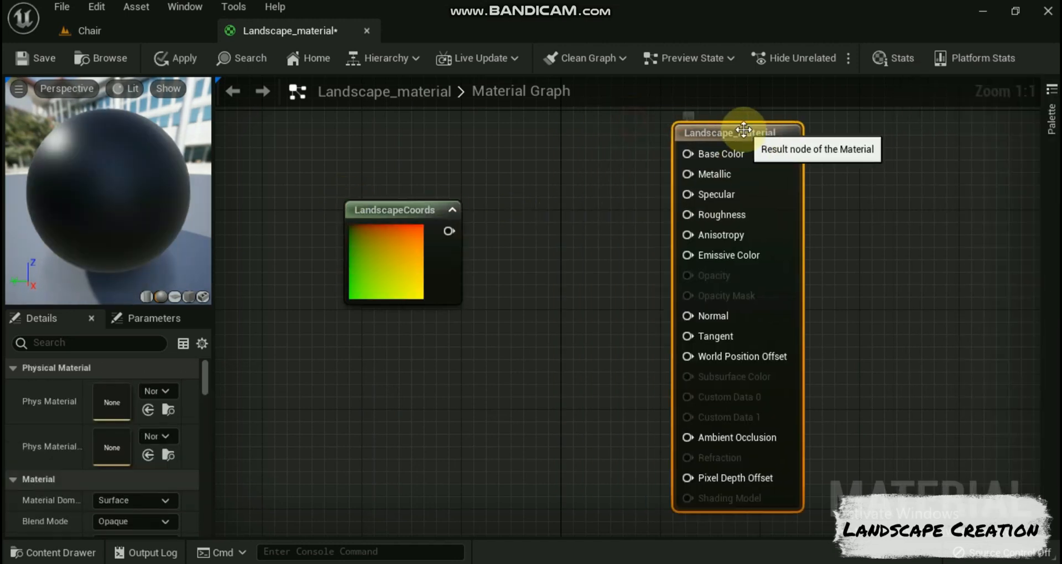
Step: Add a vector parameter named v between the LandscapeCoords node and the material result node
{"action": "key", "text": "v"}
{"action": "left_click", "coordinate": [502, 207]}
{"action": "type", "text": "vvv"}
{"action": "key", "text": "BackSpace"}
{"action": "key", "text": "BackSpace"}
Step: Add a Constant node below the LandscapeCoords node and the vector parameter
{"action": "left_click", "coordinate": [442, 357]}
{"action": "key", "text": "1"}
{"action": "left_click", "coordinate": [442, 359]}
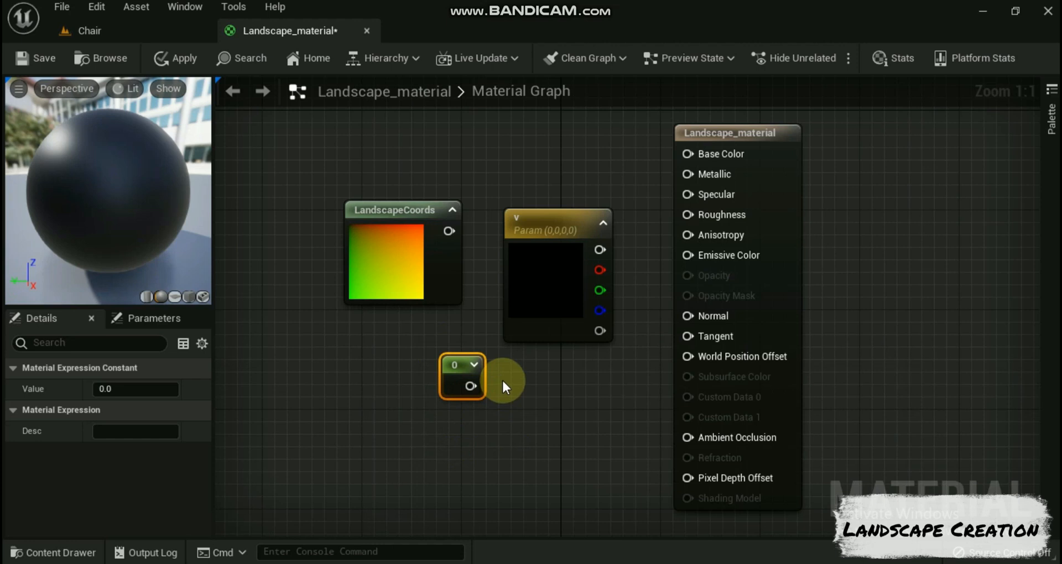
Step: Add a scalar parameter named Roughness below the v vector parameter
{"action": "key", "text": "s"}
{"action": "left_click", "coordinate": [502, 381]}
{"action": "type", "text": "ssss"}
{"action": "left_click_drag", "start_coordinate": [547, 392], "coordinate": [502, 392]}
{"action": "type", "text": "Roughness"}
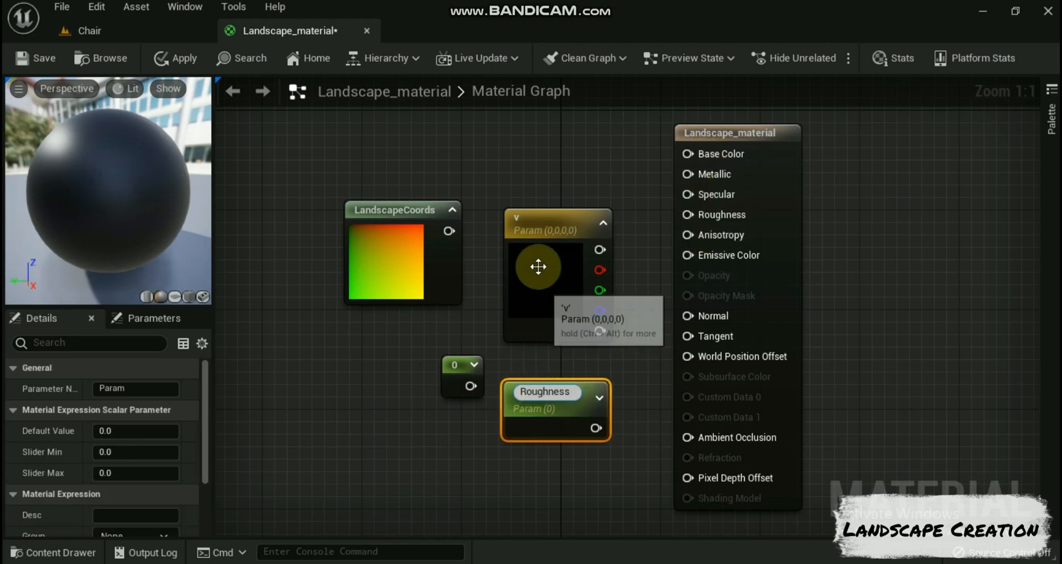
Step: Rename the vector parameter v to Snow
{"action": "left_click", "coordinate": [524, 208]}
{"action": "right_click", "coordinate": [525, 209]}
{"action": "left_click_drag", "start_coordinate": [106, 389], "coordinate": [82, 389]}
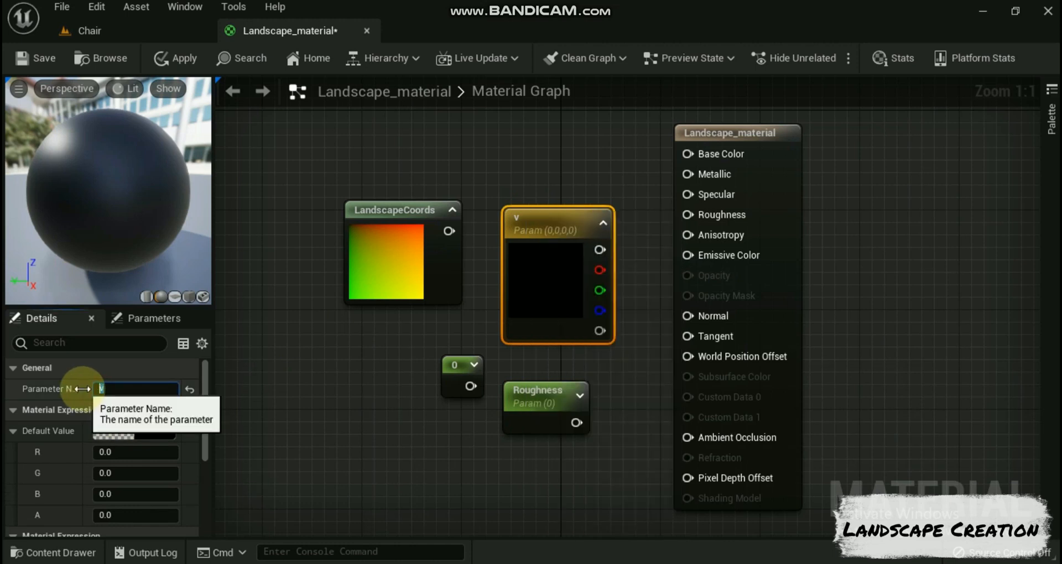
{"action": "type", "text": "Snow"}
{"action": "left_click", "coordinate": [391, 386]}
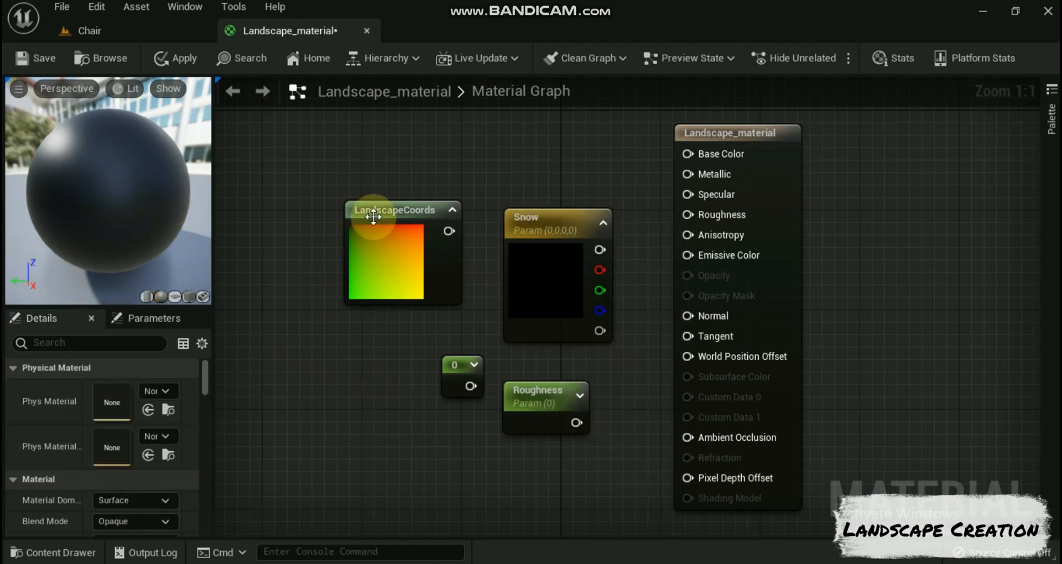
Step: Spread the nodes out, moving LandscapeCoords away from Snow and the Constant and Roughness nodes up toward the material result node
{"action": "left_click_drag", "start_coordinate": [384, 232], "coordinate": [302, 230]}
{"action": "scroll", "coordinate": [474, 183], "scroll_direction": "down", "scroll_amount": 3}
{"action": "left_click", "coordinate": [497, 236]}
{"action": "left_click_drag", "start_coordinate": [496, 232], "coordinate": [481, 252]}
{"action": "left_click_drag", "start_coordinate": [457, 304], "coordinate": [513, 164]}
{"action": "left_click_drag", "start_coordinate": [483, 234], "coordinate": [447, 234]}
{"action": "left_click_drag", "start_coordinate": [526, 318], "coordinate": [566, 194]}
{"action": "left_click_drag", "start_coordinate": [353, 199], "coordinate": [243, 199]}
Step: Add a Texture Sample node between the LandscapeCoords node and the Snow parameter
{"action": "right_click", "coordinate": [337, 155]}
{"action": "type", "text": "texture"}
{"action": "left_click", "coordinate": [442, 290]}
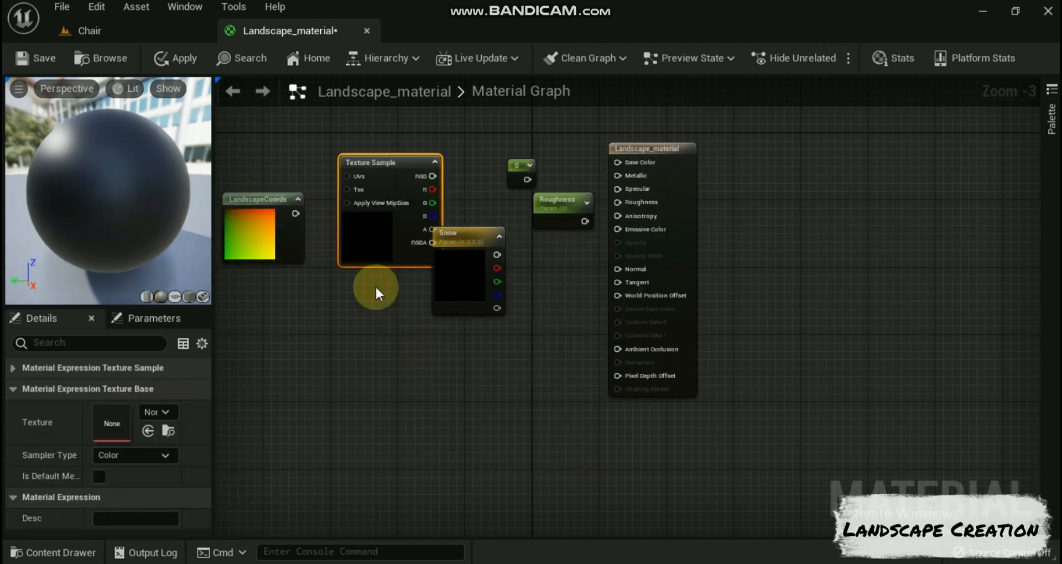
Step: Duplicate the Texture Sample node several times and arrange the copies in a column below the original
{"action": "key", "text": "ctrl+d"}
{"action": "key", "text": "ctrl+d"}
{"action": "key", "text": "ctrl+d"}
{"action": "left_click_drag", "start_coordinate": [454, 175], "coordinate": [393, 401]}
{"action": "scroll", "coordinate": [470, 387], "scroll_direction": "down", "scroll_amount": 3}
{"action": "scroll", "coordinate": [481, 384], "scroll_direction": "up", "scroll_amount": 1}
{"action": "right_click_drag", "start_coordinate": [481, 385], "coordinate": [512, 262]}
{"action": "left_click_drag", "start_coordinate": [483, 136], "coordinate": [459, 466]}
{"action": "left_click_drag", "start_coordinate": [449, 345], "coordinate": [459, 396]}
{"action": "left_click_drag", "start_coordinate": [450, 280], "coordinate": [450, 343]}
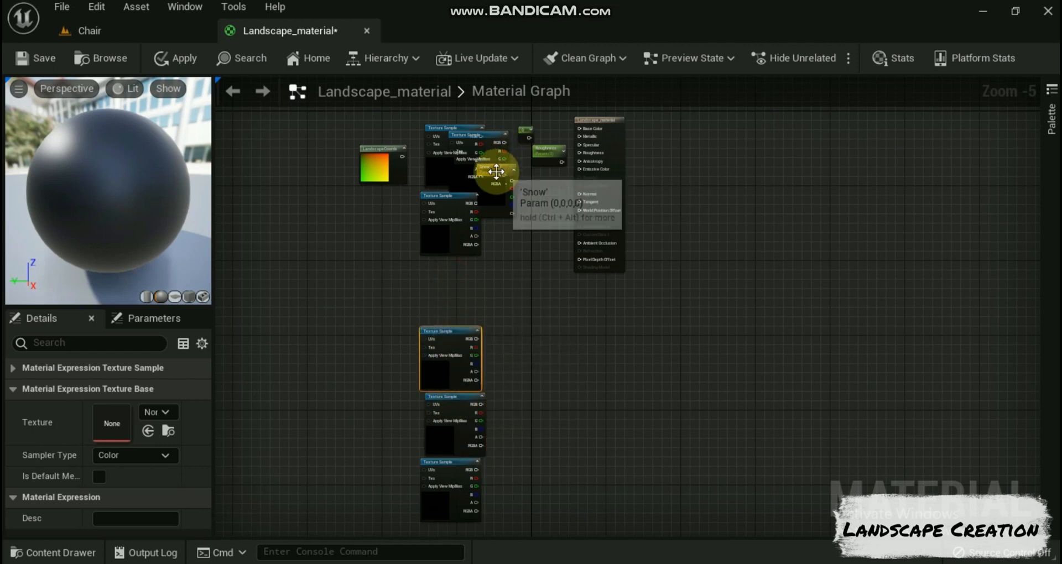
Step: Delete the surplus Texture Sample overlapping the first one and place Snow in the column's gap below the second Texture Sample
{"action": "left_click_drag", "start_coordinate": [492, 171], "coordinate": [465, 298]}
{"action": "key", "text": "Delete"}
{"action": "left_click_drag", "start_coordinate": [496, 168], "coordinate": [444, 275]}
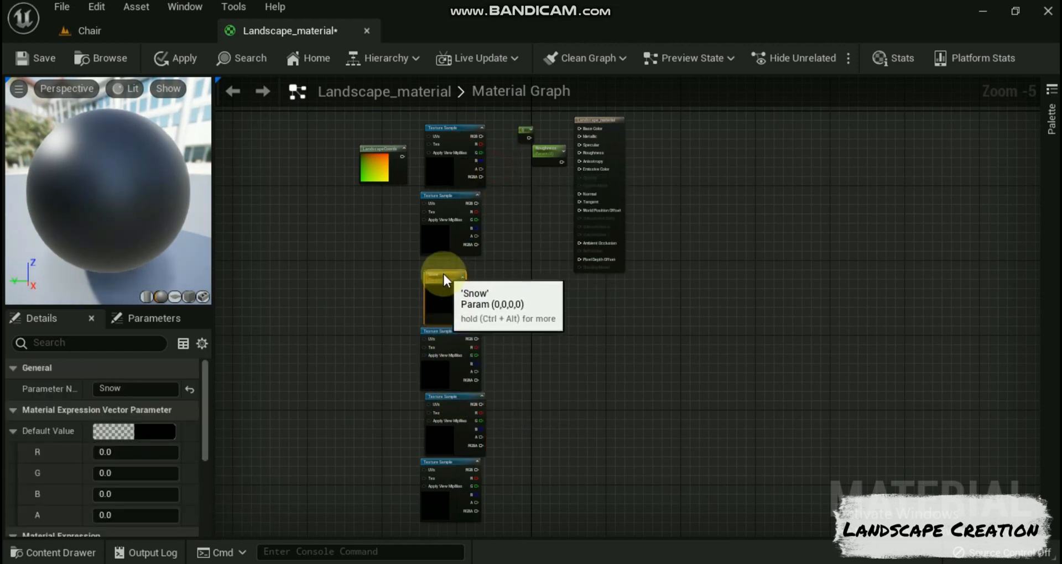
Step: Move the material result node farther from the texture column, shift Roughness slightly down, and place LandscapeCoords beside the second Texture Sample
{"action": "left_click_drag", "start_coordinate": [596, 120], "coordinate": [690, 175]}
{"action": "scroll", "coordinate": [581, 218], "scroll_direction": "up", "scroll_amount": 1}
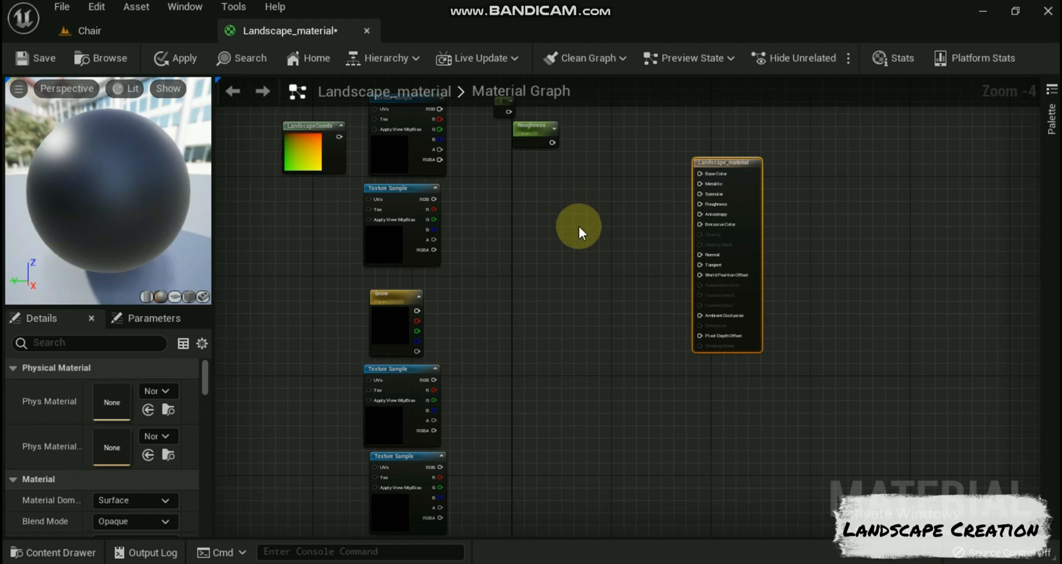
{"action": "right_click_drag", "start_coordinate": [577, 221], "coordinate": [575, 280]}
{"action": "left_click_drag", "start_coordinate": [725, 213], "coordinate": [708, 162]}
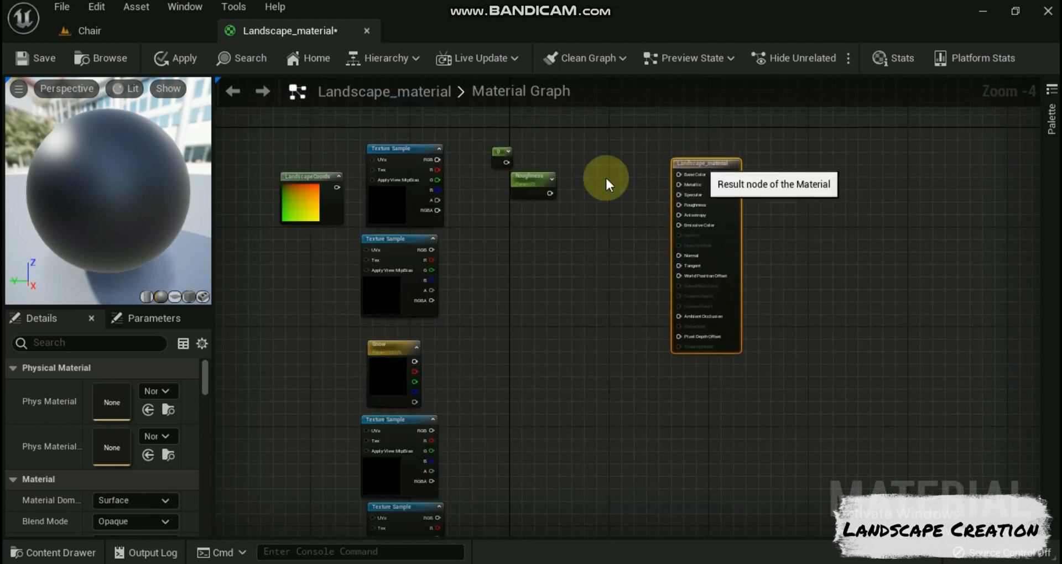
{"action": "left_click_drag", "start_coordinate": [535, 181], "coordinate": [543, 199]}
{"action": "right_click_drag", "start_coordinate": [582, 354], "coordinate": [574, 303]}
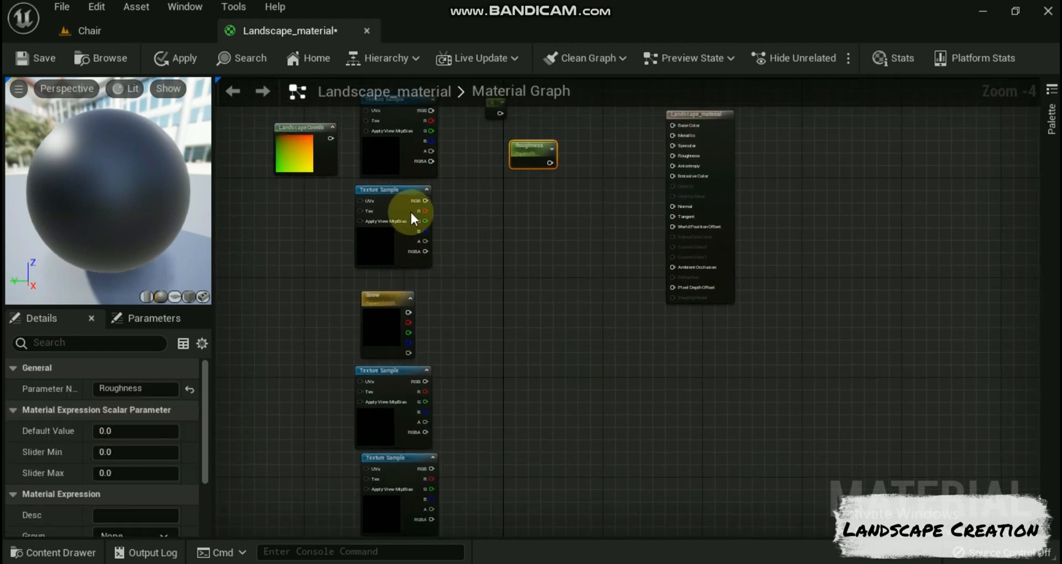
{"action": "left_click_drag", "start_coordinate": [277, 159], "coordinate": [251, 227]}
Step: Assign T_LS_Grass_01_D to the first Texture Sample and T_FullGrass_D to the second one
{"action": "left_click", "coordinate": [418, 144]}
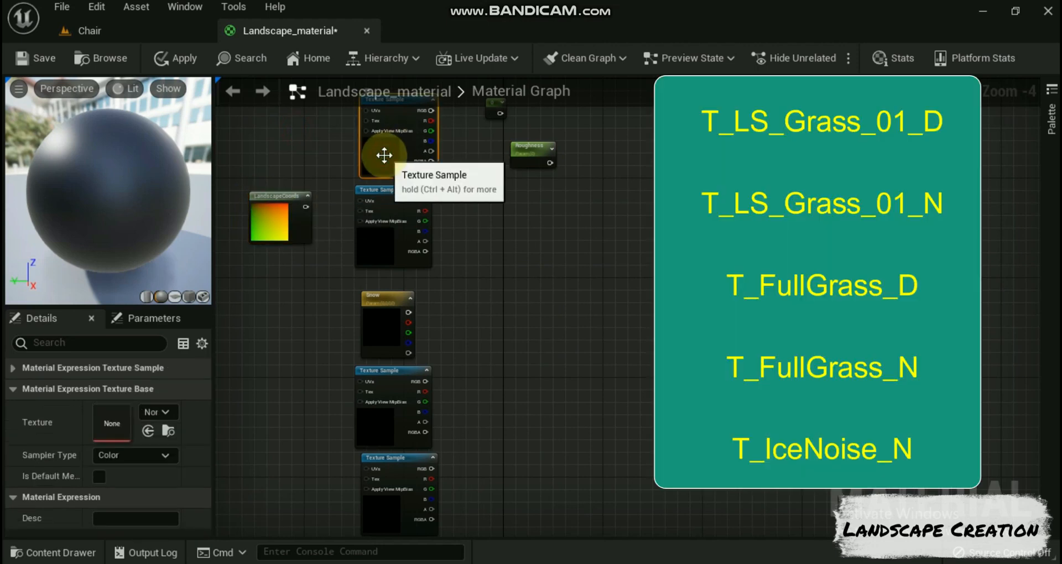
{"action": "left_click", "coordinate": [173, 410]}
{"action": "type", "text": "gr"}
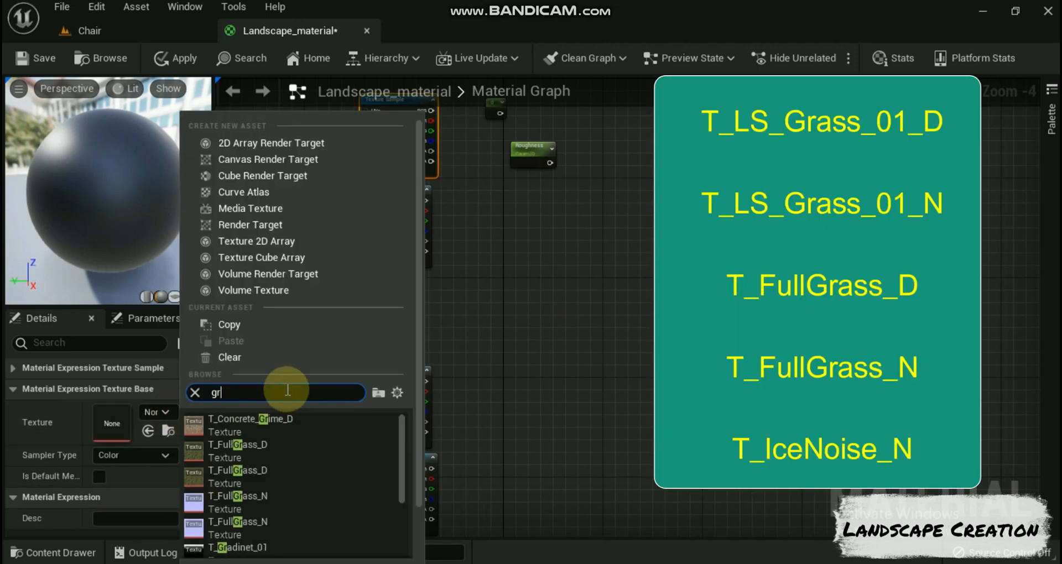
{"action": "type", "text": "a"}
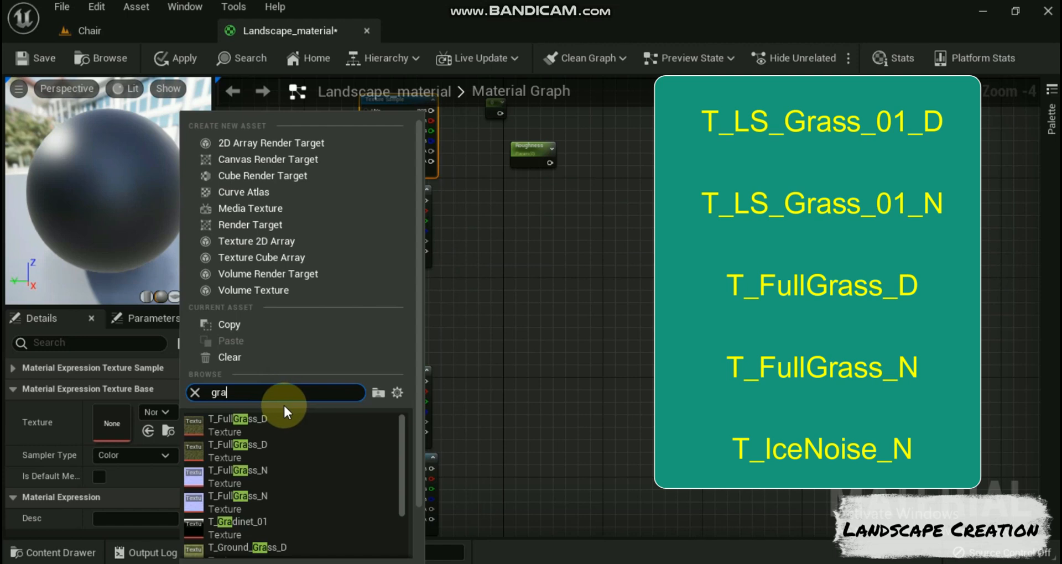
{"action": "type", "text": "ss"}
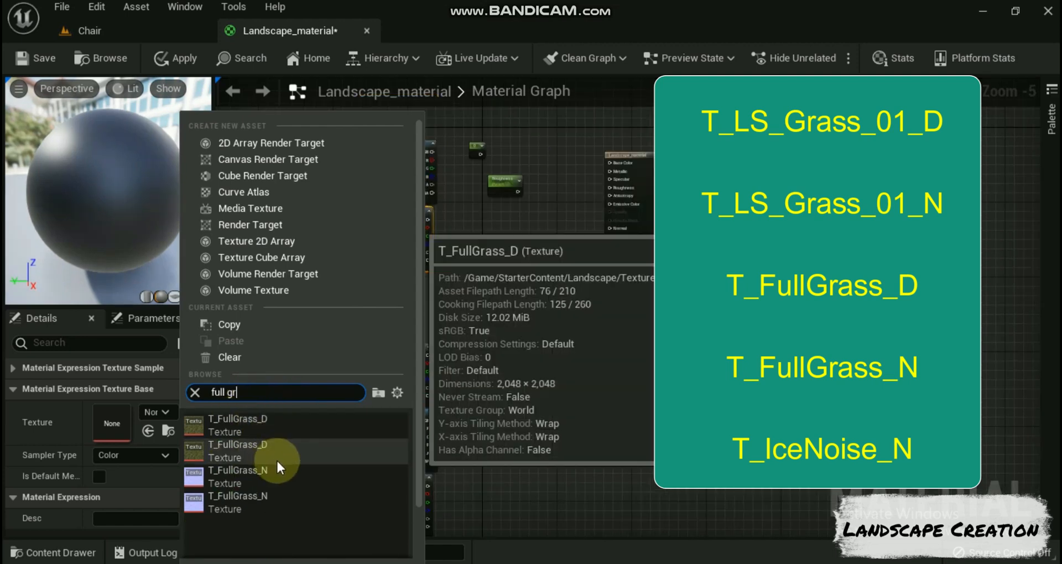
{"action": "left_click", "coordinate": [235, 448]}
Step: Assign the T_FullGrass_N normal texture to the fourth Texture Sample in the column
{"action": "left_click", "coordinate": [382, 415]}
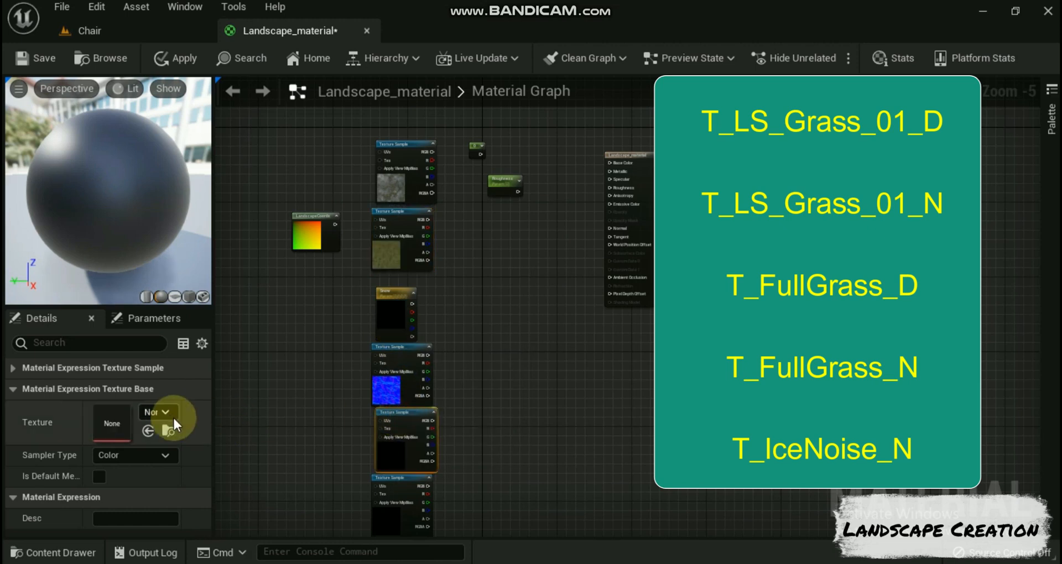
{"action": "left_click", "coordinate": [160, 412]}
{"action": "type", "text": "full"}
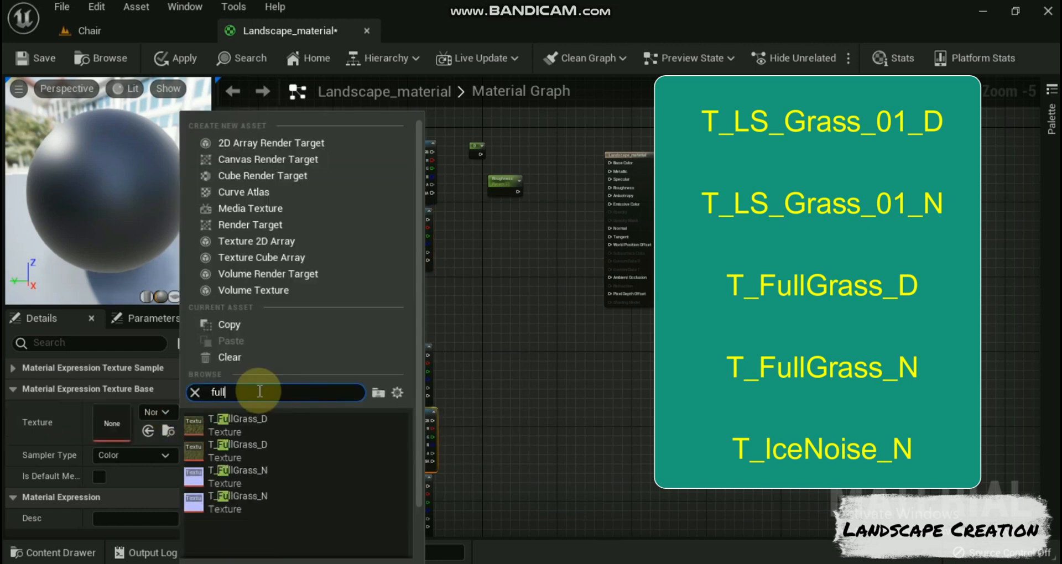
{"action": "left_click", "coordinate": [233, 495]}
Step: Assign the T_Ice_Noise_N normal texture to the last Texture Sample in the column
{"action": "left_click", "coordinate": [386, 481]}
{"action": "left_click", "coordinate": [159, 412]}
{"action": "type", "text": "ice"}
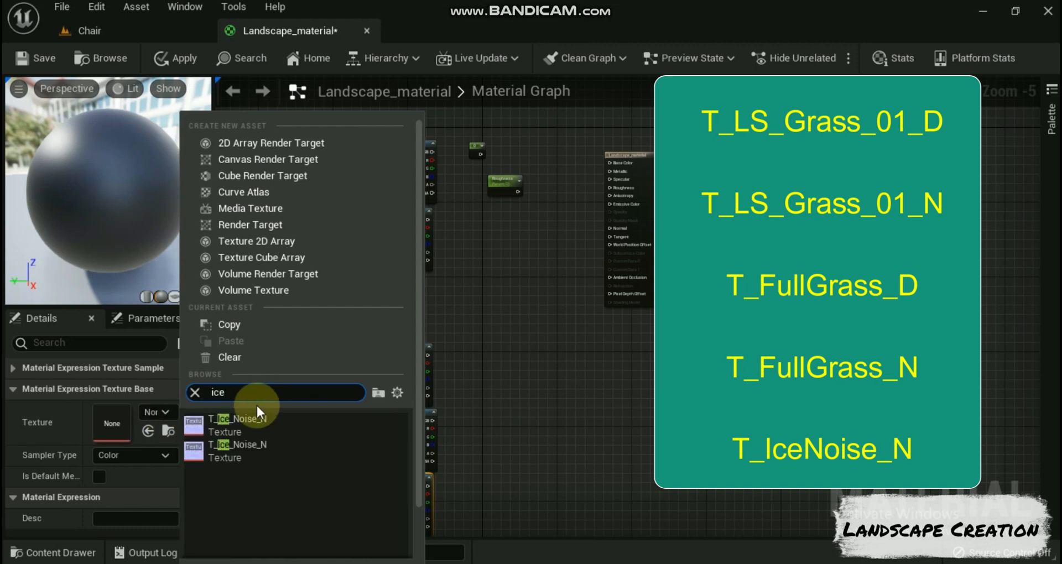
{"action": "left_click", "coordinate": [225, 422]}
Step: Move Snow up slightly in the column and set its color to R 0.73, G 0.79, B 0.83 and alpha 1
{"action": "left_click_drag", "start_coordinate": [403, 297], "coordinate": [383, 283]}
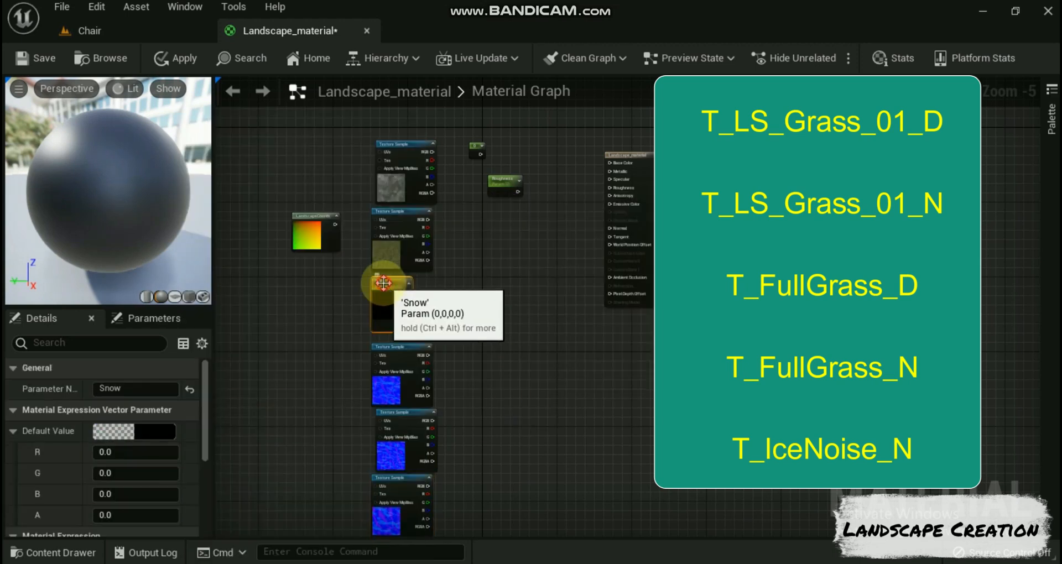
{"action": "double_click", "coordinate": [384, 287]}
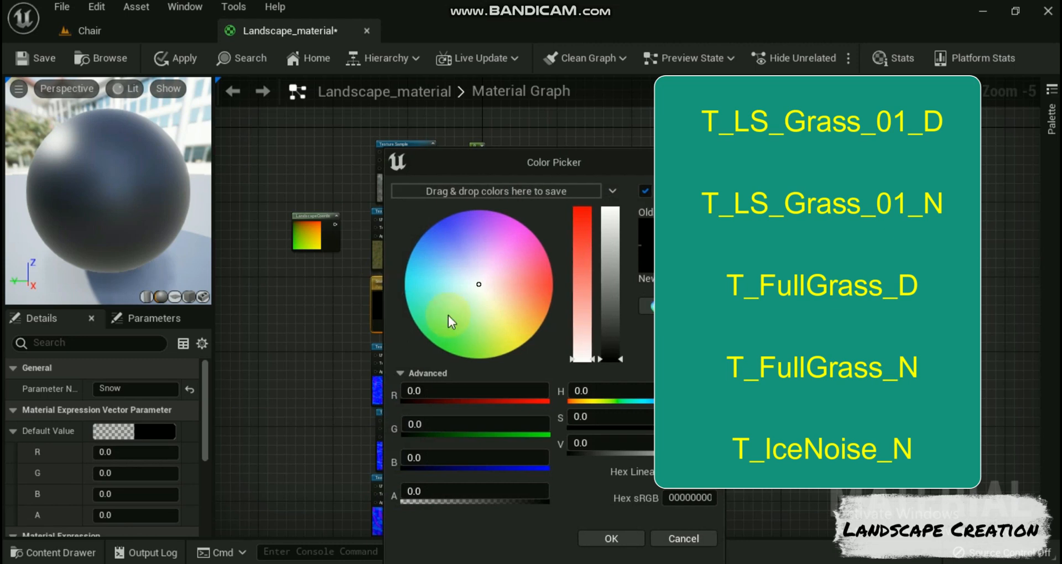
{"action": "left_click", "coordinate": [497, 391]}
{"action": "type", "text": ".73"}
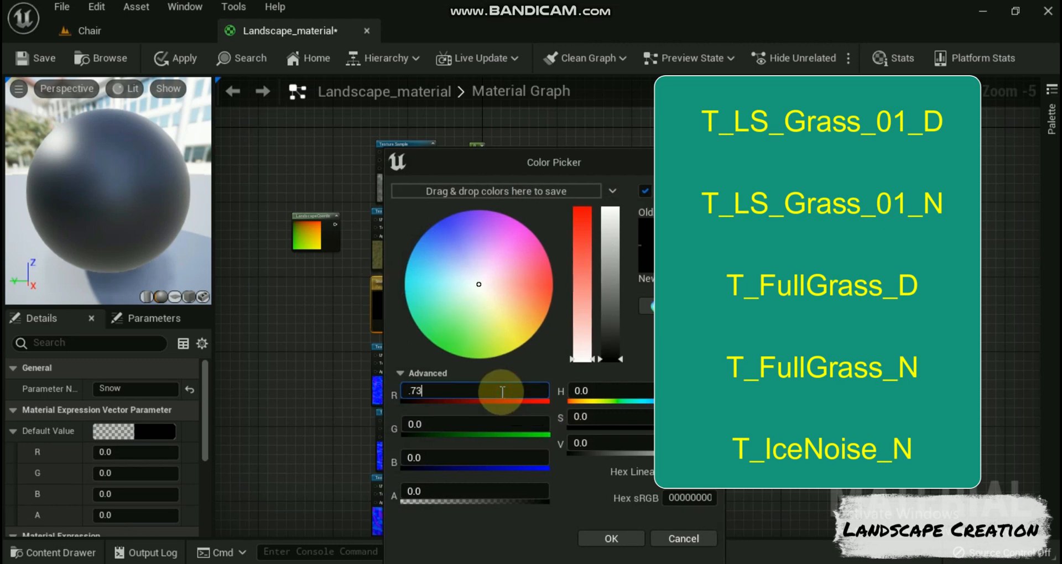
{"action": "left_click", "coordinate": [467, 430]}
{"action": "type", "text": ".79"}
{"action": "left_click", "coordinate": [475, 457]}
{"action": "type", "text": ".83"}
{"action": "left_click", "coordinate": [487, 491]}
{"action": "type", "text": "1"}
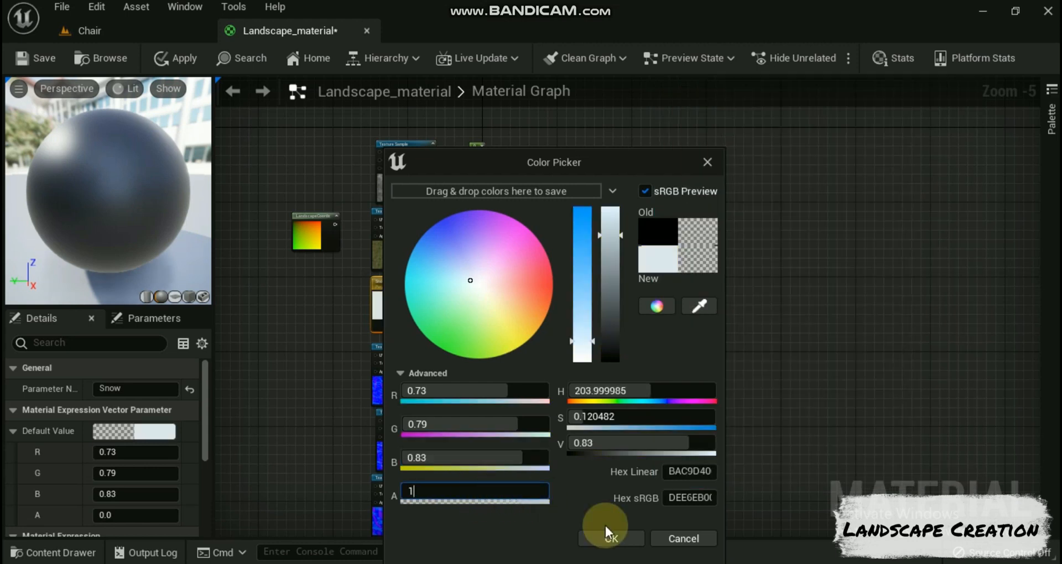
{"action": "left_click", "coordinate": [597, 533]}
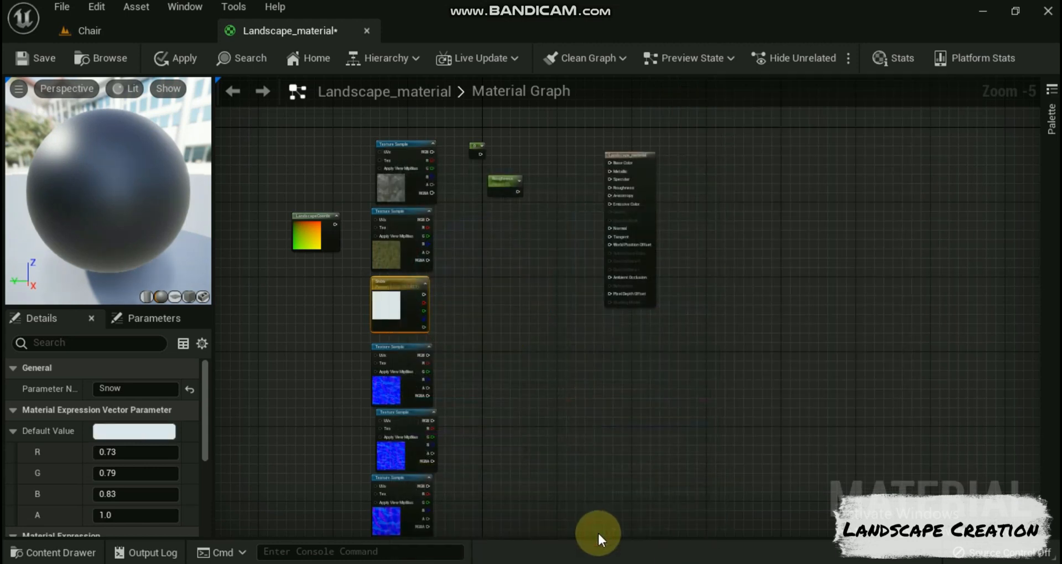
Step: Convert the Constant node into a scalar parameter named Metalic and set its slider maximum to 1
{"action": "left_click", "coordinate": [475, 145]}
{"action": "right_click", "coordinate": [474, 135]}
{"action": "left_click", "coordinate": [520, 160]}
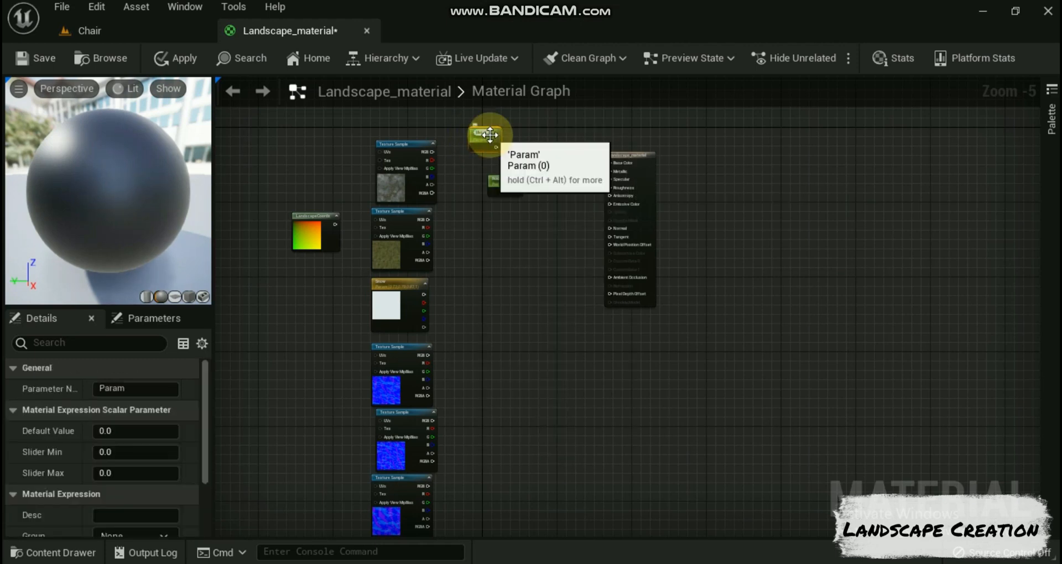
{"action": "left_click", "coordinate": [506, 145]}
{"action": "left_click", "coordinate": [490, 135]}
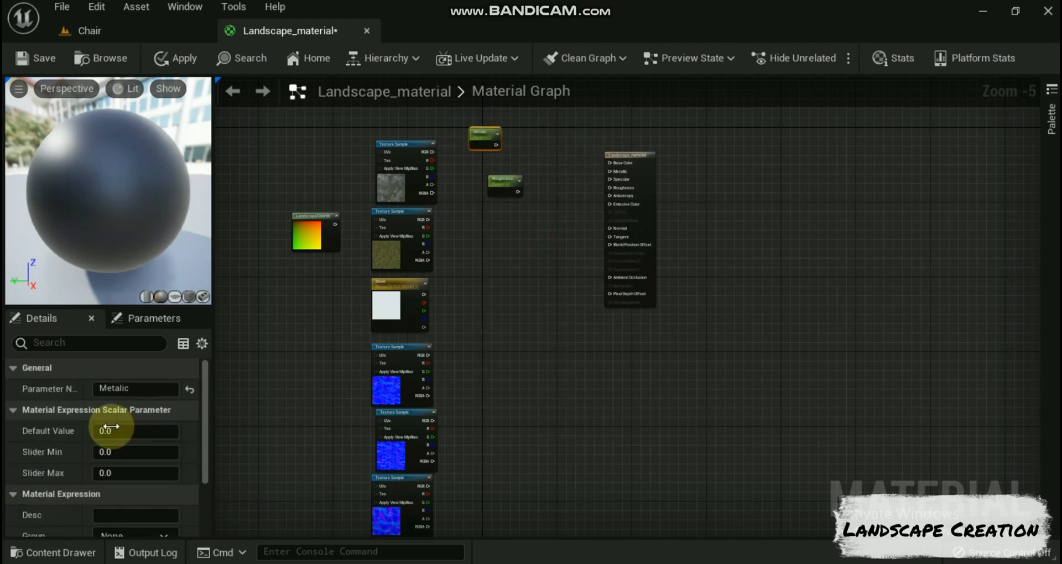
{"action": "left_click", "coordinate": [140, 473]}
{"action": "type", "text": "1"}
{"action": "left_click", "coordinate": [139, 436]}
Step: Connect the Metalic parameter to the material's Metallic input and the Roughness parameter to its Roughness input
{"action": "left_click_drag", "start_coordinate": [496, 144], "coordinate": [600, 176]}
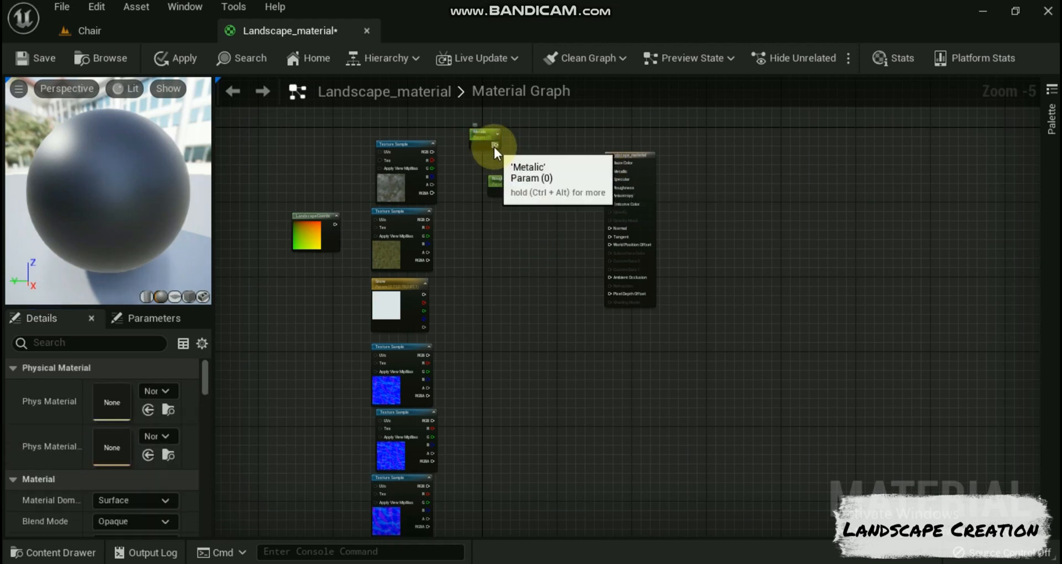
{"action": "left_click_drag", "start_coordinate": [496, 145], "coordinate": [610, 171]}
{"action": "left_click_drag", "start_coordinate": [518, 191], "coordinate": [613, 187]}
Step: Connect the LandscapeCoords output to the UVs input of all five Texture Samples
{"action": "left_click_drag", "start_coordinate": [335, 224], "coordinate": [377, 152]}
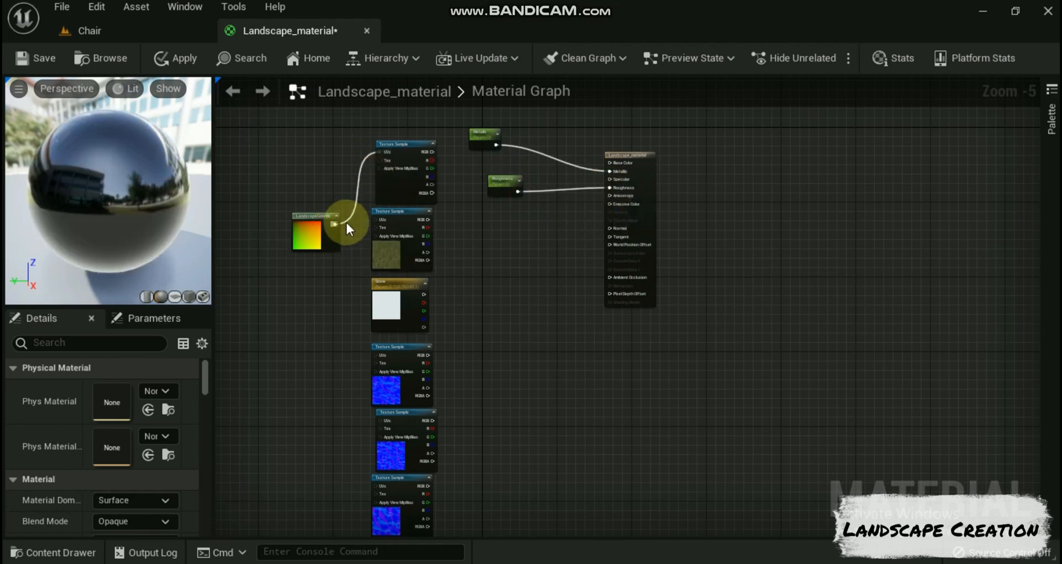
{"action": "left_click_drag", "start_coordinate": [337, 224], "coordinate": [374, 354]}
{"action": "left_click_drag", "start_coordinate": [335, 224], "coordinate": [376, 484]}
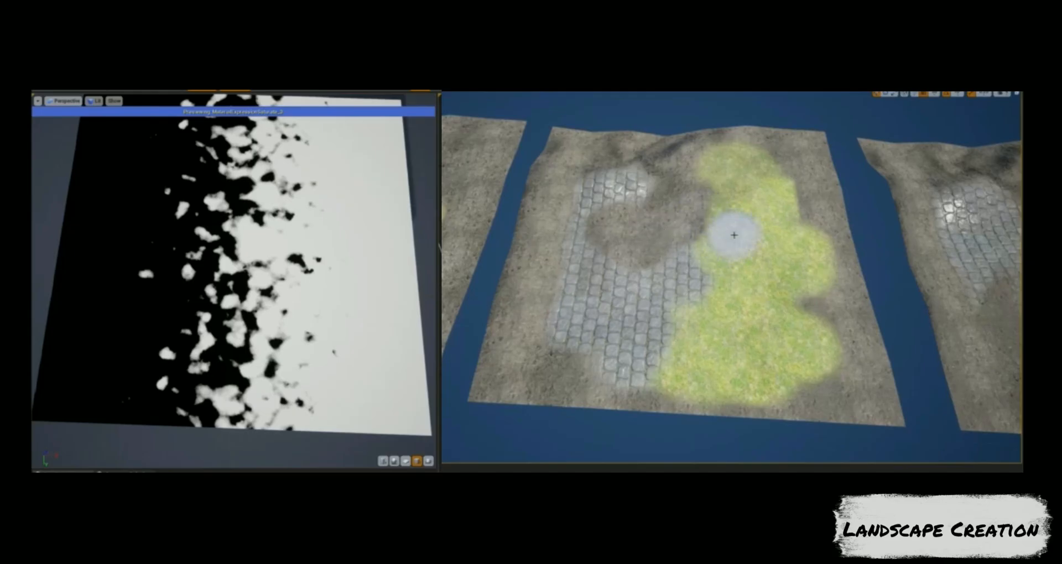
{"action": "left_click_drag", "start_coordinate": [734, 235], "coordinate": [722, 244]}
{"action": "mouse_move", "coordinate": [730, 314]}
{"action": "left_mouse_down"}
{"action": "mouse_move", "coordinate": [738, 245]}
{"action": "mouse_move", "coordinate": [660, 247]}
{"action": "left_mouse_up"}
{"action": "left_click_drag", "start_coordinate": [640, 185], "coordinate": [676, 287]}
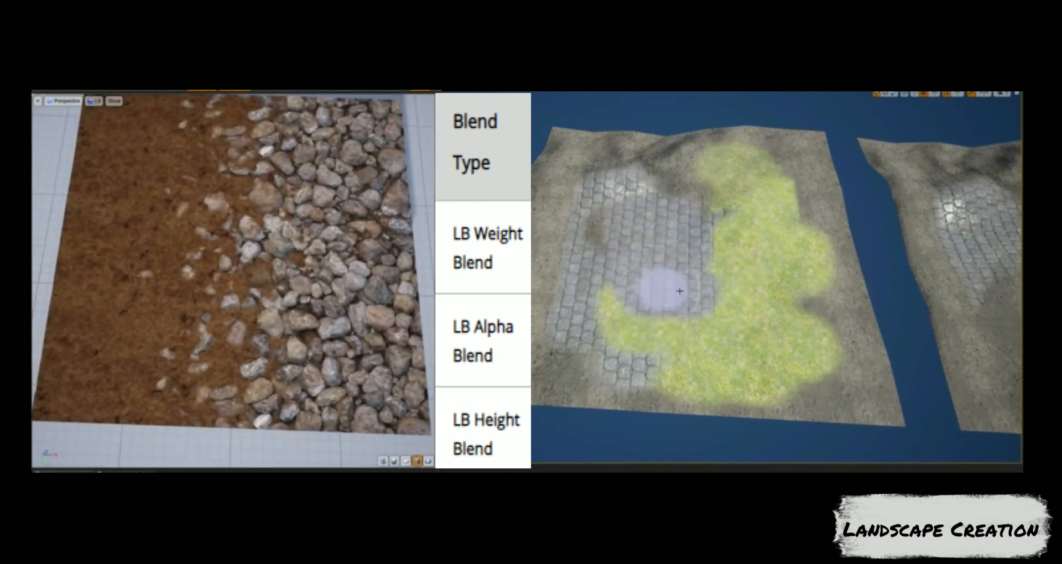
{"action": "mouse_move", "coordinate": [685, 208]}
{"action": "left_mouse_down"}
{"action": "mouse_move", "coordinate": [716, 260]}
{"action": "mouse_move", "coordinate": [697, 209]}
{"action": "mouse_move", "coordinate": [716, 253]}
{"action": "mouse_move", "coordinate": [691, 206]}
{"action": "mouse_move", "coordinate": [712, 244]}
{"action": "mouse_move", "coordinate": [695, 322]}
{"action": "mouse_move", "coordinate": [733, 314]}
{"action": "left_mouse_up"}
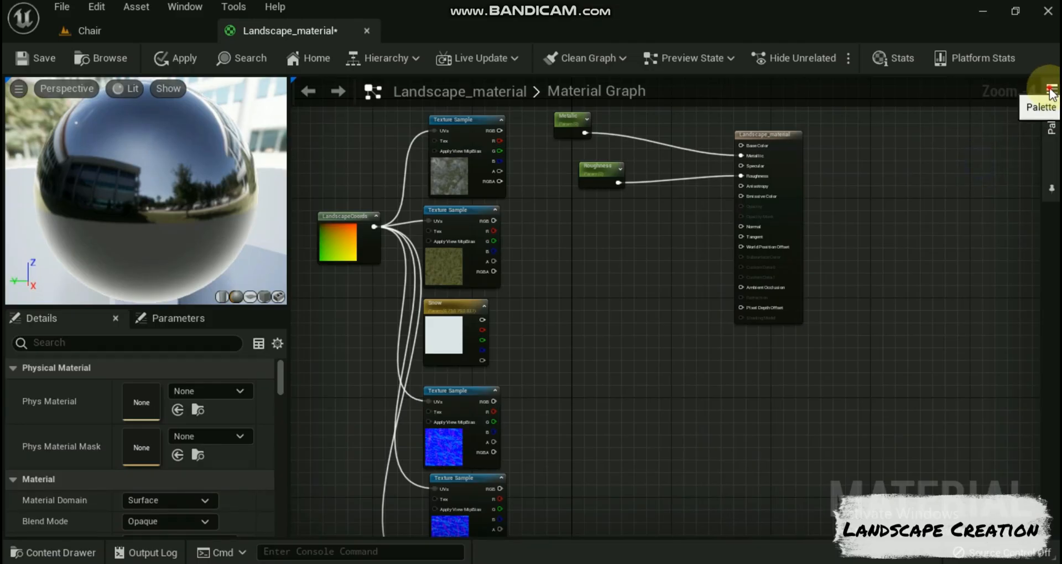
Step: Add a Layer Blend node from the node palette between the texture column and the material result node
{"action": "left_click", "coordinate": [1048, 110]}
{"action": "left_click_drag", "start_coordinate": [973, 165], "coordinate": [604, 249]}
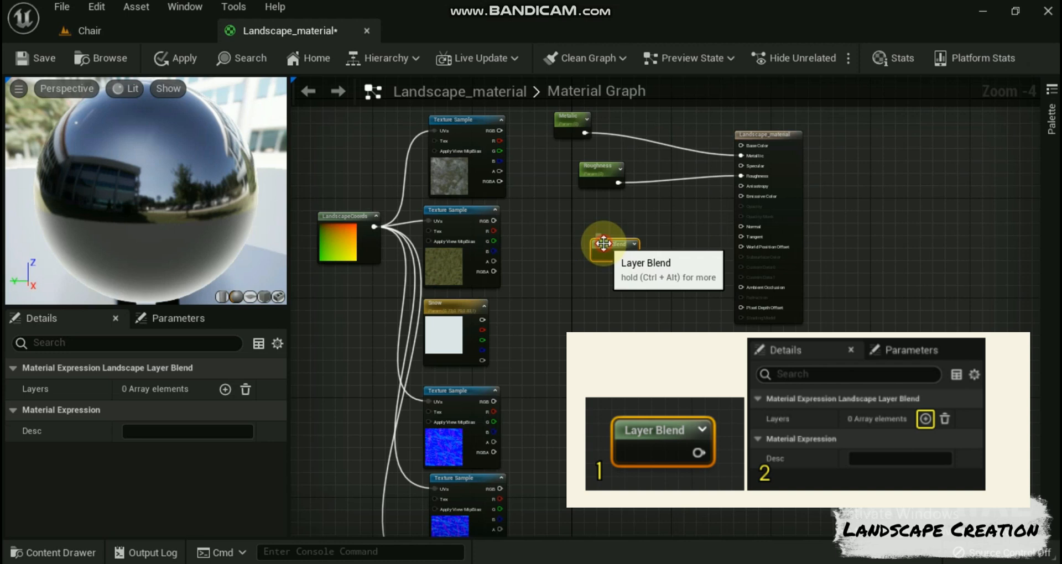
{"action": "scroll", "coordinate": [604, 243], "scroll_direction": "up", "scroll_amount": 2}
Step: Add a layer named soil to the Layer Blend node and set its preview weight to 1
{"action": "left_click", "coordinate": [225, 390]}
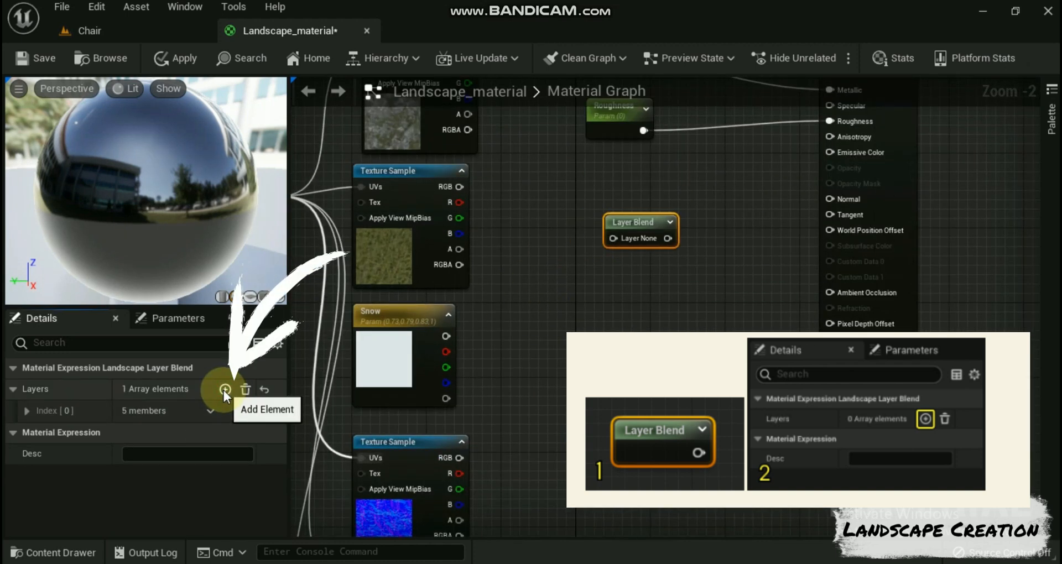
{"action": "left_click", "coordinate": [26, 410]}
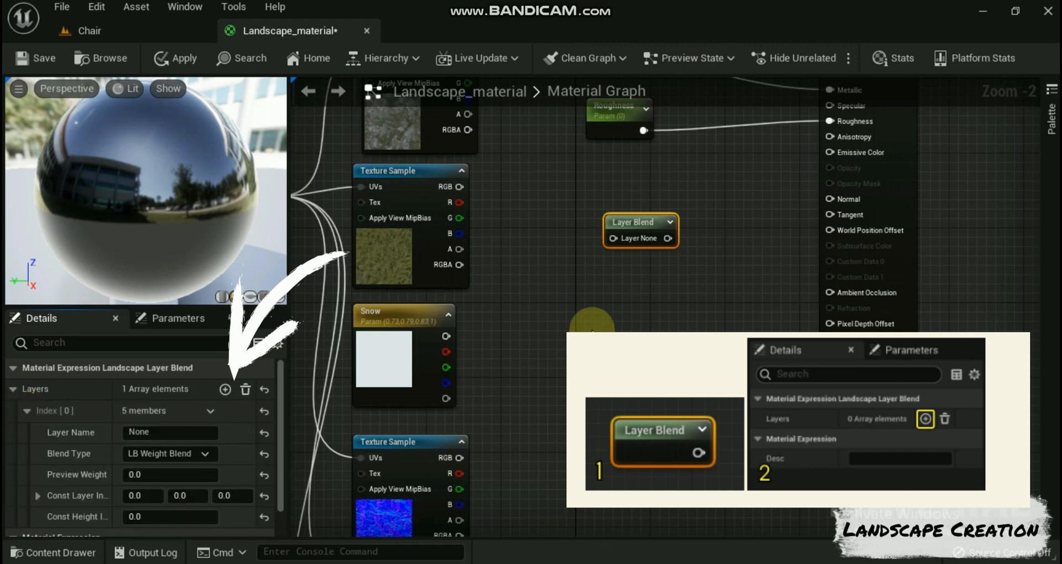
{"action": "left_click", "coordinate": [168, 431]}
{"action": "key", "text": "ctrl+a"}
{"action": "type", "text": "so"}
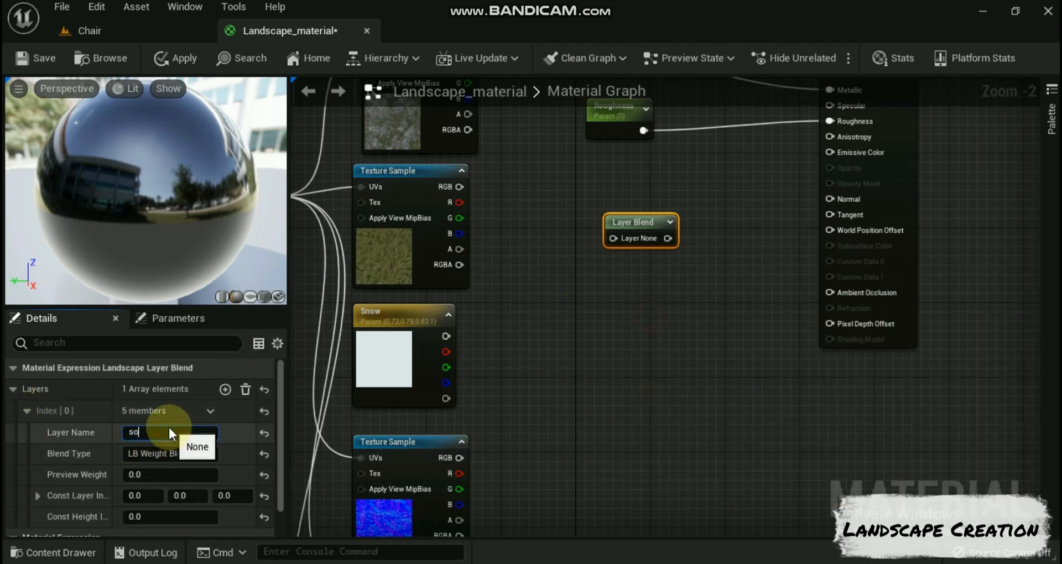
{"action": "left_click", "coordinate": [159, 474]}
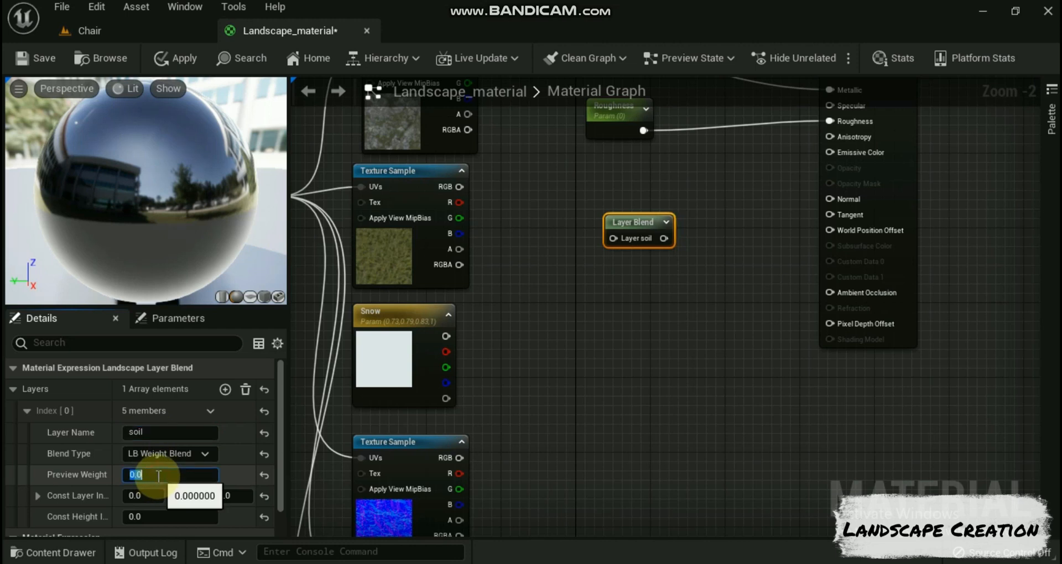
{"action": "type", "text": "1"}
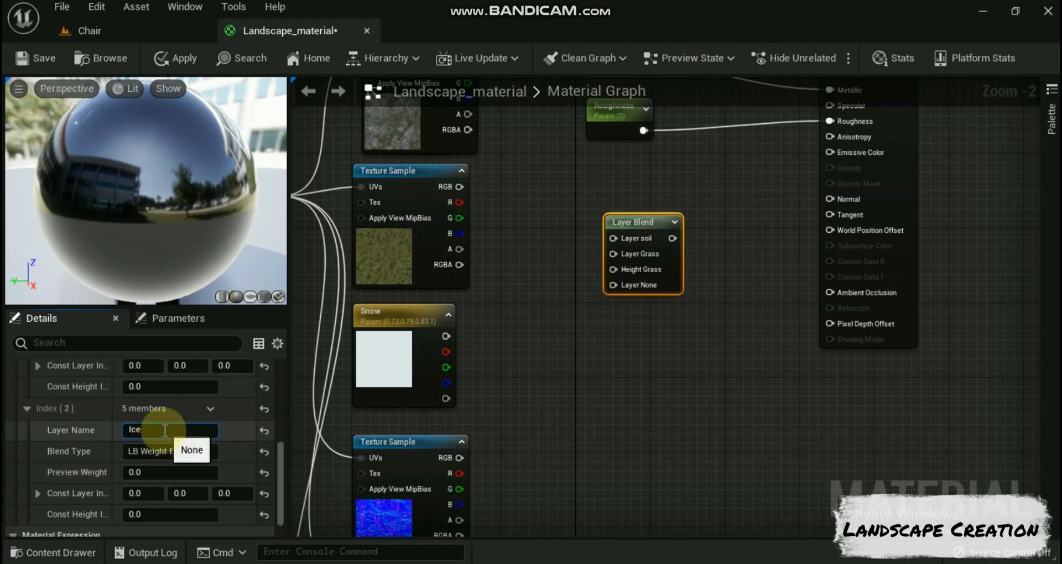
Step: Add layers Grass with LB Height Blend and Ice with LB Weight Blend to the Layer Blend node, and paste a copy of it below
{"action": "left_click", "coordinate": [202, 451]}
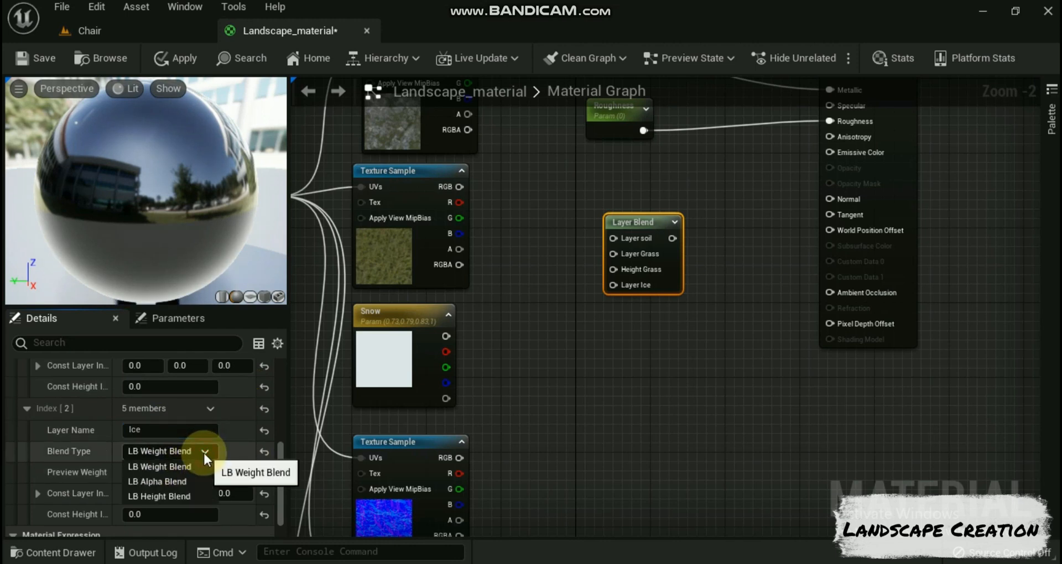
{"action": "left_click", "coordinate": [181, 496]}
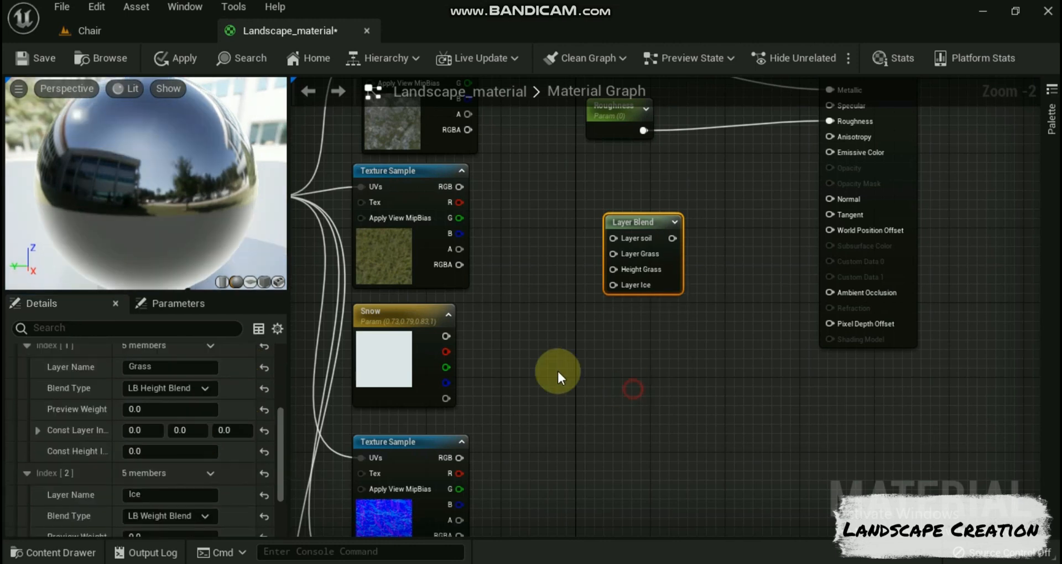
{"action": "left_click_drag", "start_coordinate": [173, 285], "coordinate": [174, 123]}
{"action": "scroll", "coordinate": [144, 324], "scroll_direction": "up", "scroll_amount": 2}
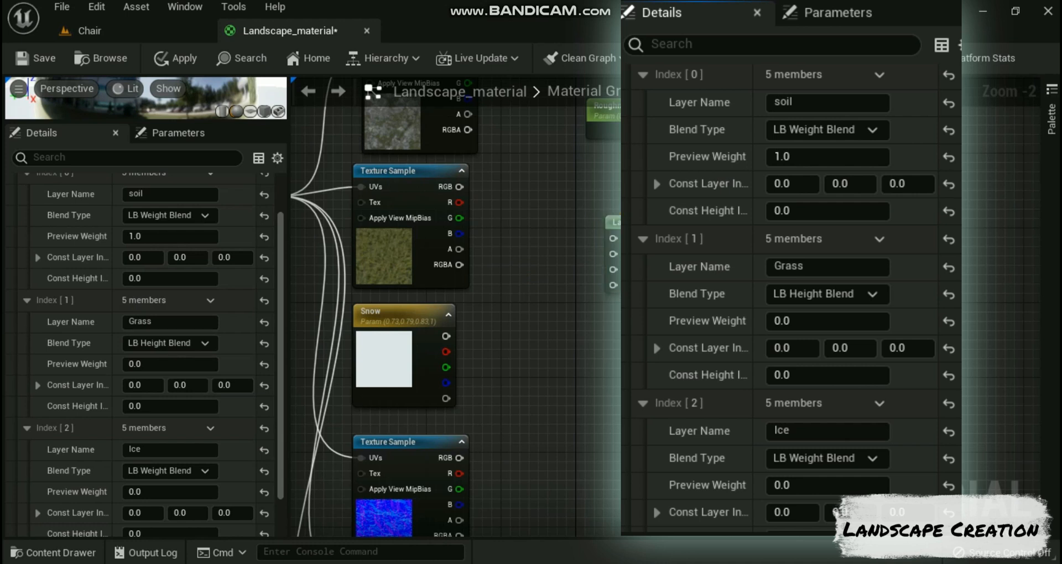
{"action": "key", "text": "ctrl+v"}
{"action": "mouse_move", "coordinate": [641, 347]}
{"action": "left_mouse_down"}
{"action": "mouse_move", "coordinate": [631, 346]}
{"action": "mouse_move", "coordinate": [650, 339]}
{"action": "left_mouse_up"}
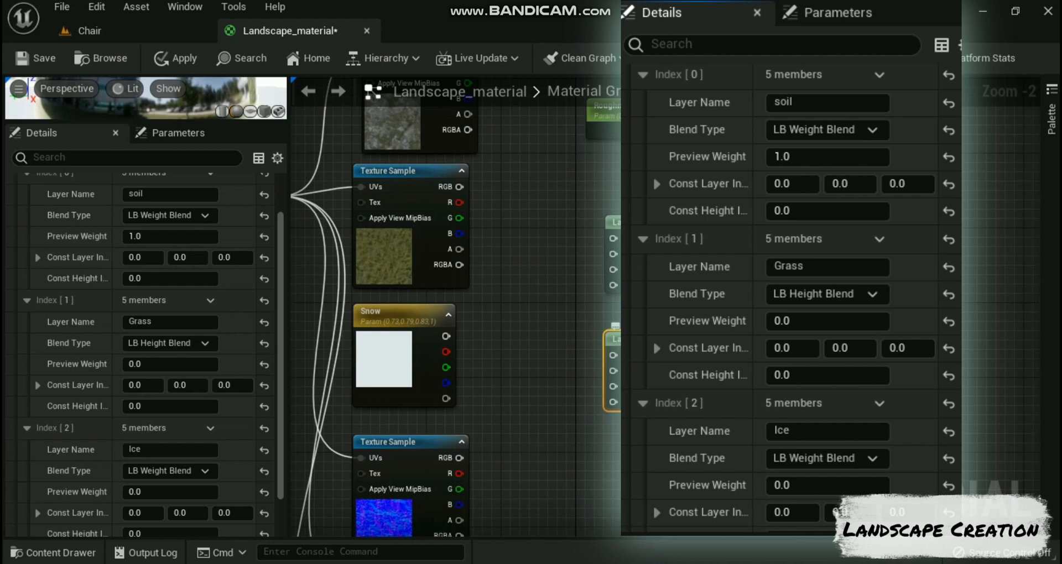
Step: Connect the rock texture, grass texture and Snow colour to the Layer soil, Layer Grass and Layer Ice inputs of the upper Layer Blend
{"action": "scroll", "coordinate": [237, 400], "scroll_direction": "down", "scroll_amount": 2}
{"action": "scroll", "coordinate": [534, 296], "scroll_direction": "down", "scroll_amount": 2}
{"action": "mouse_move", "coordinate": [535, 295]}
{"action": "right_mouse_down"}
{"action": "mouse_move", "coordinate": [549, 279]}
{"action": "mouse_move", "coordinate": [548, 302]}
{"action": "right_mouse_up"}
{"action": "left_click_drag", "start_coordinate": [603, 247], "coordinate": [602, 216]}
{"action": "left_click_drag", "start_coordinate": [489, 125], "coordinate": [585, 220]}
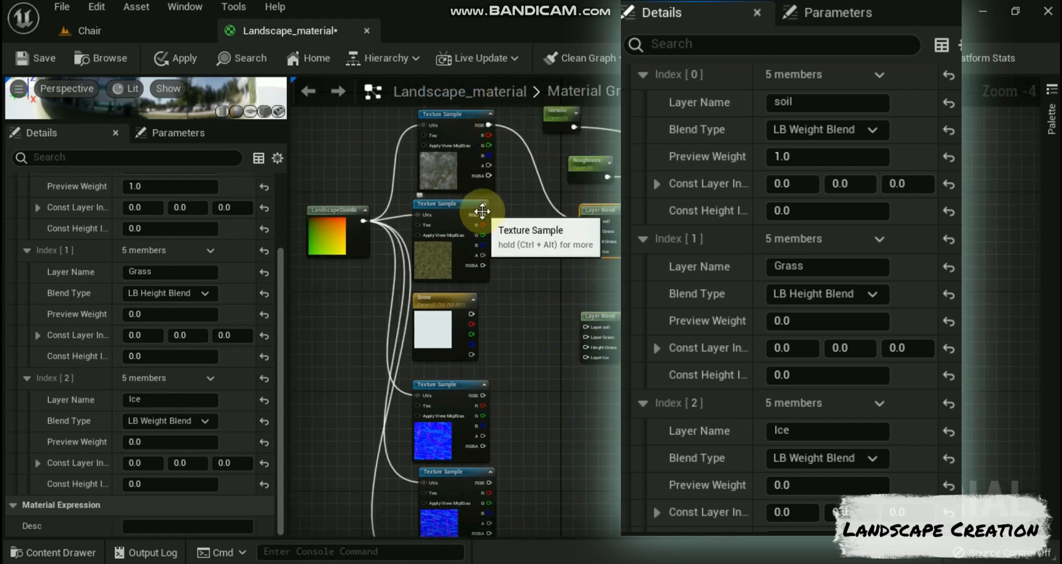
{"action": "left_click_drag", "start_coordinate": [489, 214], "coordinate": [586, 231]}
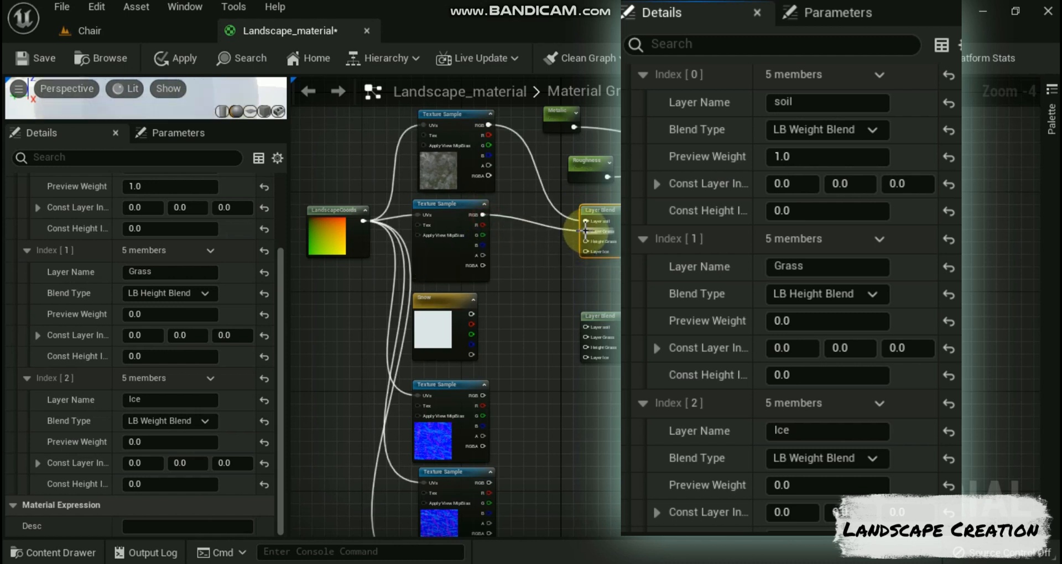
{"action": "left_click_drag", "start_coordinate": [471, 314], "coordinate": [586, 250]}
Step: Connect the three normal map Texture Samples to the Layer soil, Layer Grass and Layer Ice inputs of the lower Layer Blend
{"action": "left_click_drag", "start_coordinate": [485, 396], "coordinate": [585, 327]}
{"action": "left_click_drag", "start_coordinate": [489, 481], "coordinate": [587, 340]}
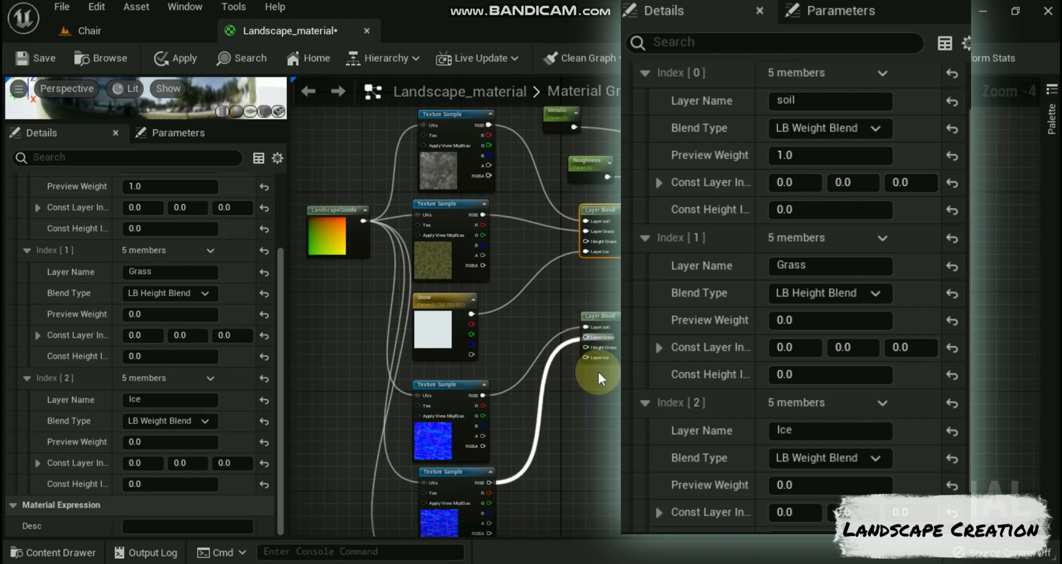
{"action": "right_click_drag", "start_coordinate": [594, 369], "coordinate": [574, 304]}
{"action": "left_click_drag", "start_coordinate": [461, 505], "coordinate": [569, 291]}
Step: Connect the grass texture's alpha output to the Height Grass input of both Layer Blend nodes
{"action": "right_click_drag", "start_coordinate": [568, 291], "coordinate": [671, 333]}
{"action": "scroll", "coordinate": [755, 359], "scroll_direction": "down", "scroll_amount": 1}
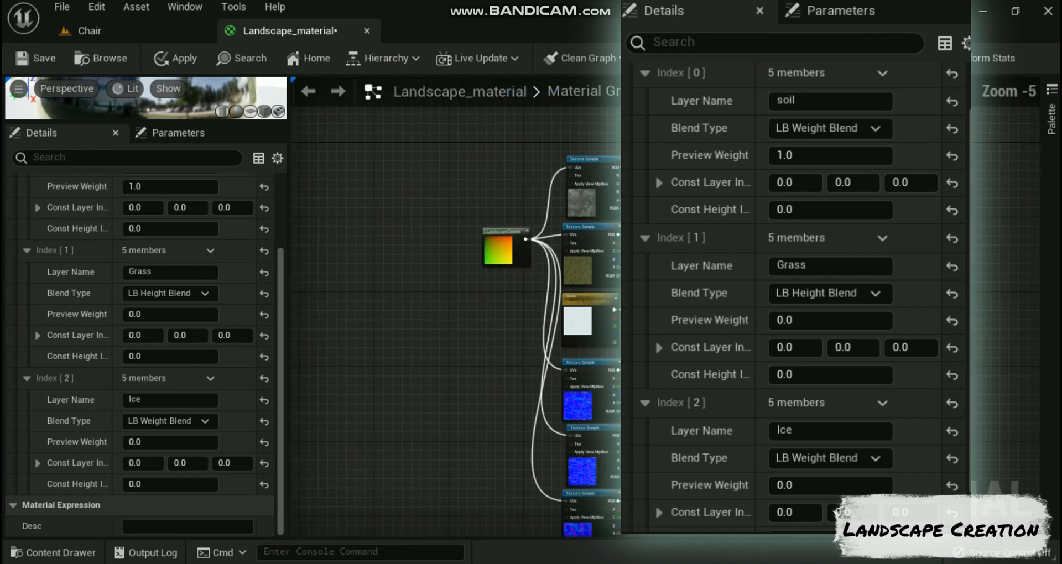
{"action": "right_click_drag", "start_coordinate": [755, 359], "coordinate": [702, 327]}
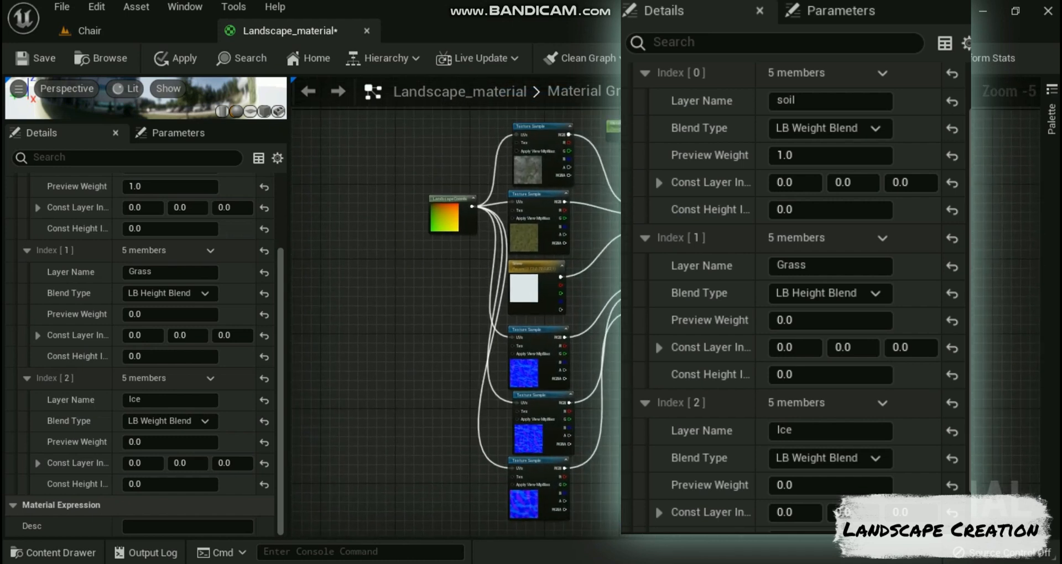
{"action": "left_click_drag", "start_coordinate": [563, 235], "coordinate": [629, 223]}
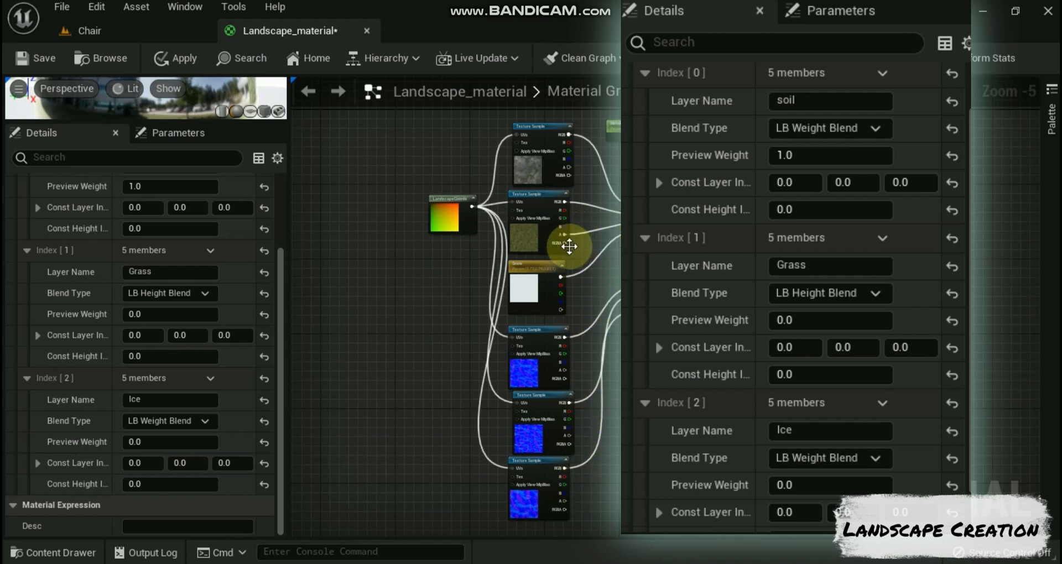
{"action": "left_click_drag", "start_coordinate": [565, 235], "coordinate": [636, 302]}
Step: Connect the upper Layer Blend to Base Color and the lower one to Normal, and apply the material changes
{"action": "scroll", "coordinate": [698, 283], "scroll_direction": "up", "scroll_amount": 1}
{"action": "right_click_drag", "start_coordinate": [698, 283], "coordinate": [692, 331]}
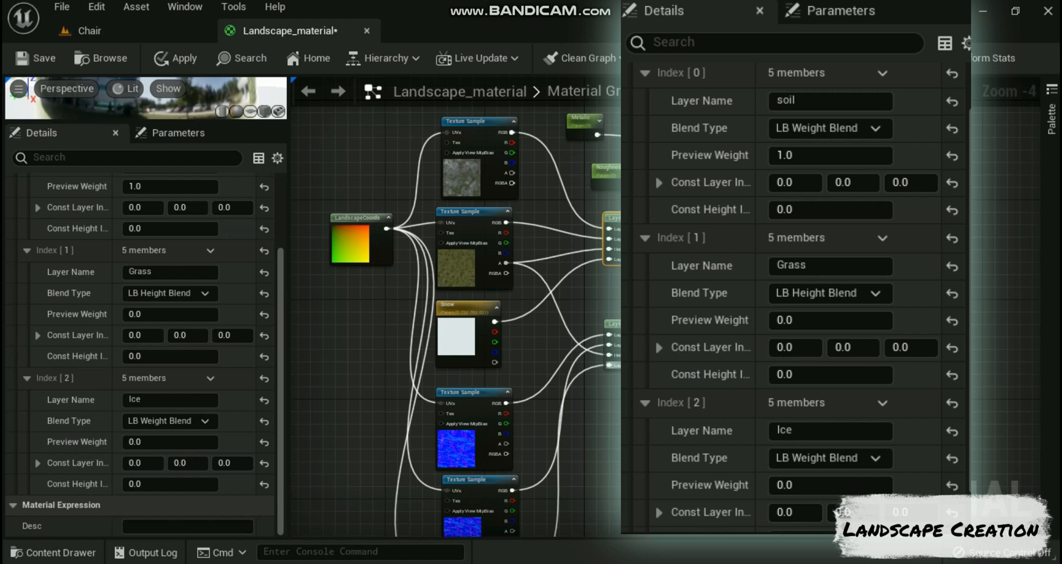
{"action": "right_click_drag", "start_coordinate": [692, 288], "coordinate": [664, 276]}
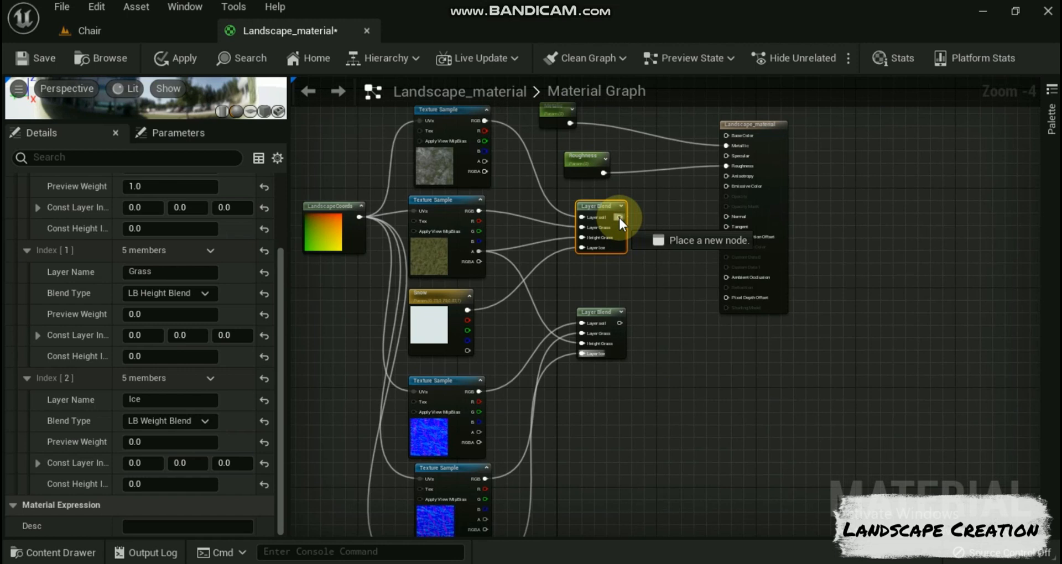
{"action": "left_click_drag", "start_coordinate": [618, 216], "coordinate": [728, 134]}
{"action": "left_click_drag", "start_coordinate": [620, 322], "coordinate": [724, 224]}
{"action": "scroll", "coordinate": [635, 153], "scroll_direction": "down", "scroll_amount": 1}
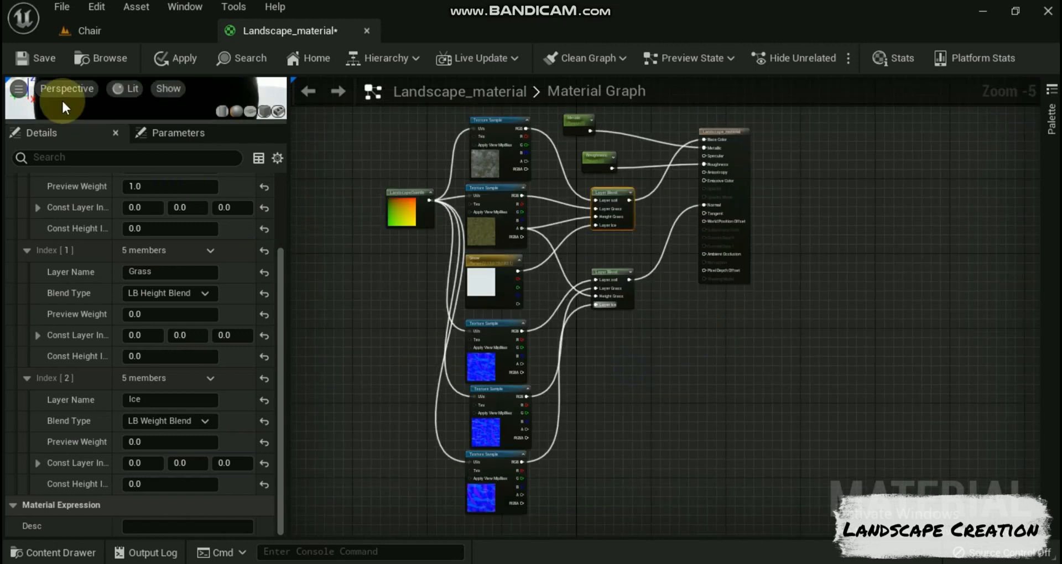
{"action": "left_click", "coordinate": [175, 53]}
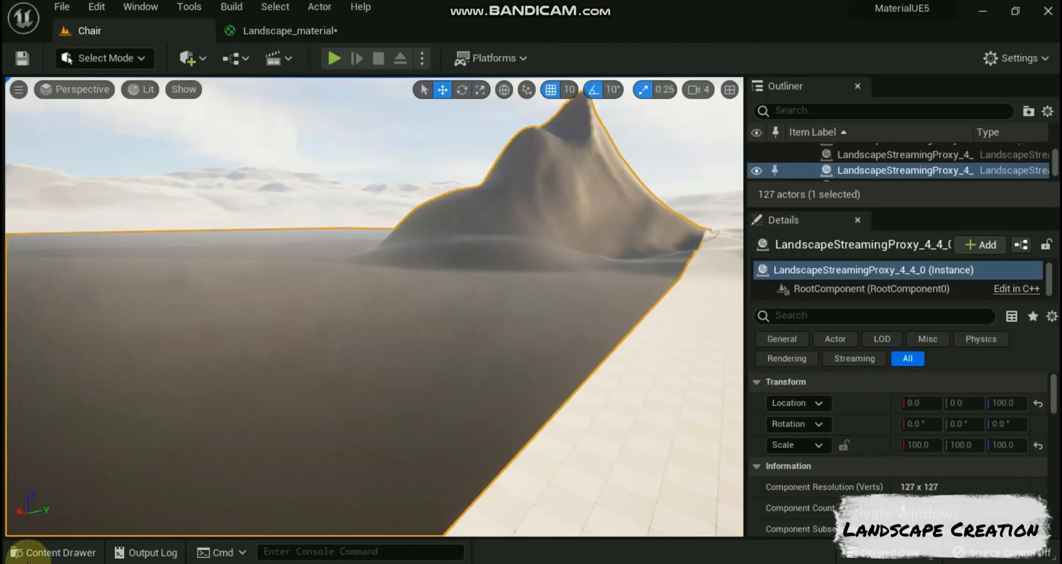
Step: Assign Landscape_material from the Landscape/Material folder as the Landscape Material of the mountain's landscape streaming proxy in the Chair level
{"action": "left_click", "coordinate": [34, 553]}
{"action": "left_click", "coordinate": [211, 456]}
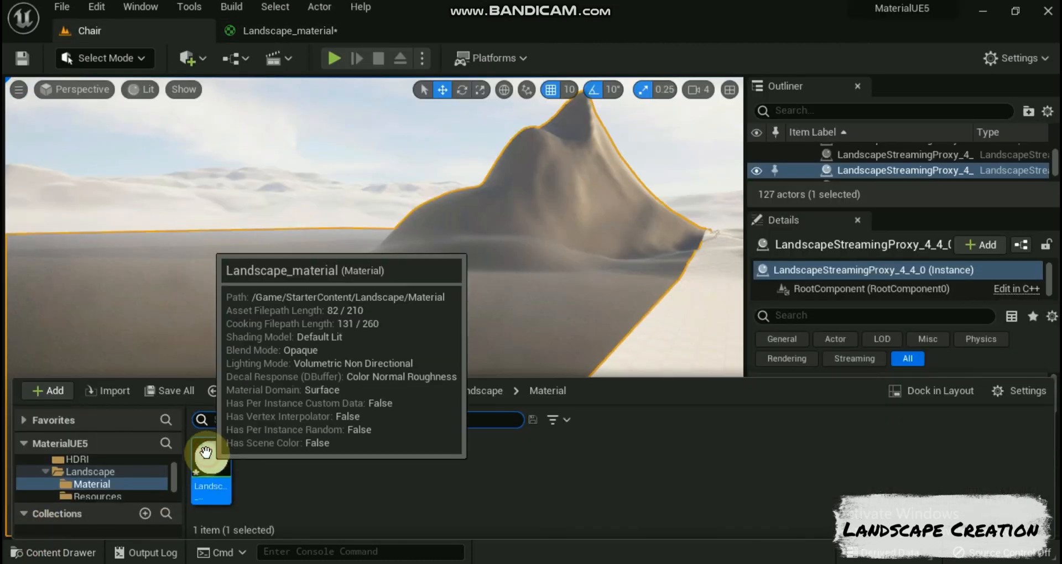
{"action": "left_click", "coordinate": [542, 292]}
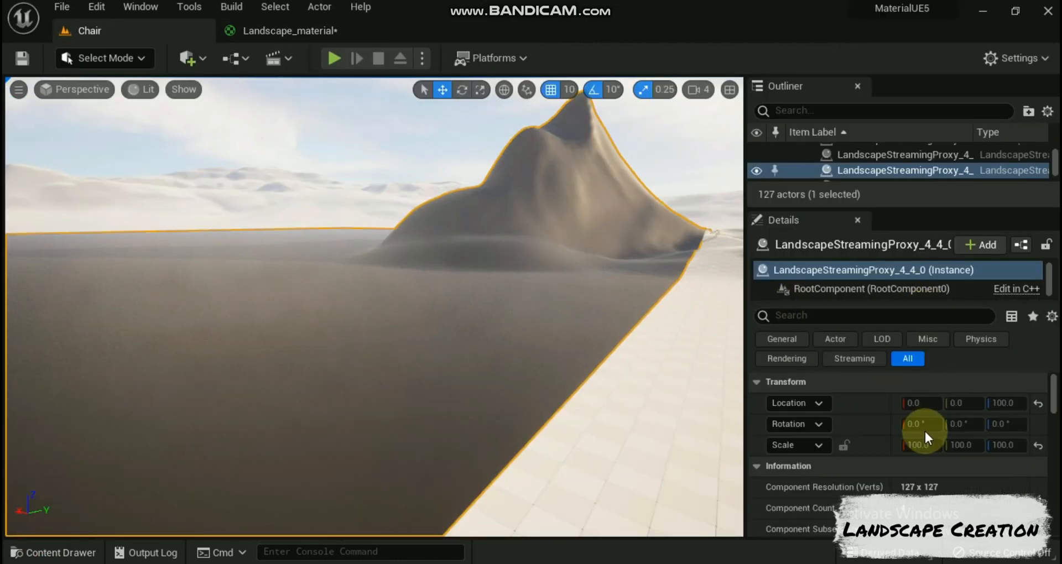
{"action": "scroll", "coordinate": [926, 432], "scroll_direction": "down", "scroll_amount": 3}
{"action": "scroll", "coordinate": [928, 431], "scroll_direction": "up", "scroll_amount": 1}
{"action": "scroll", "coordinate": [924, 422], "scroll_direction": "down", "scroll_amount": 2}
{"action": "scroll", "coordinate": [924, 421], "scroll_direction": "up", "scroll_amount": 2}
{"action": "scroll", "coordinate": [924, 421], "scroll_direction": "down", "scroll_amount": 6}
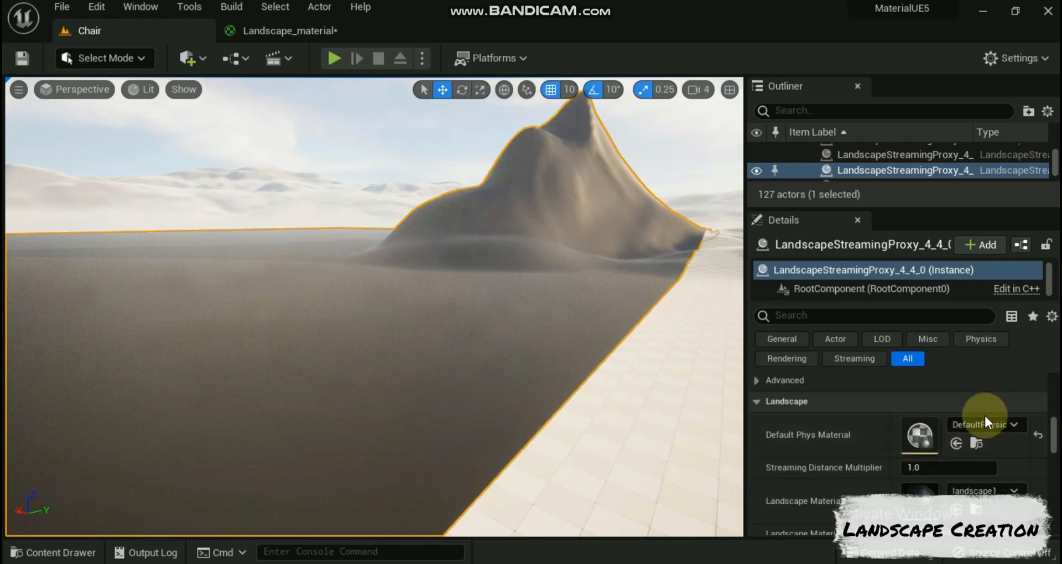
{"action": "scroll", "coordinate": [982, 423], "scroll_direction": "down", "scroll_amount": 2}
{"action": "left_click", "coordinate": [956, 460]}
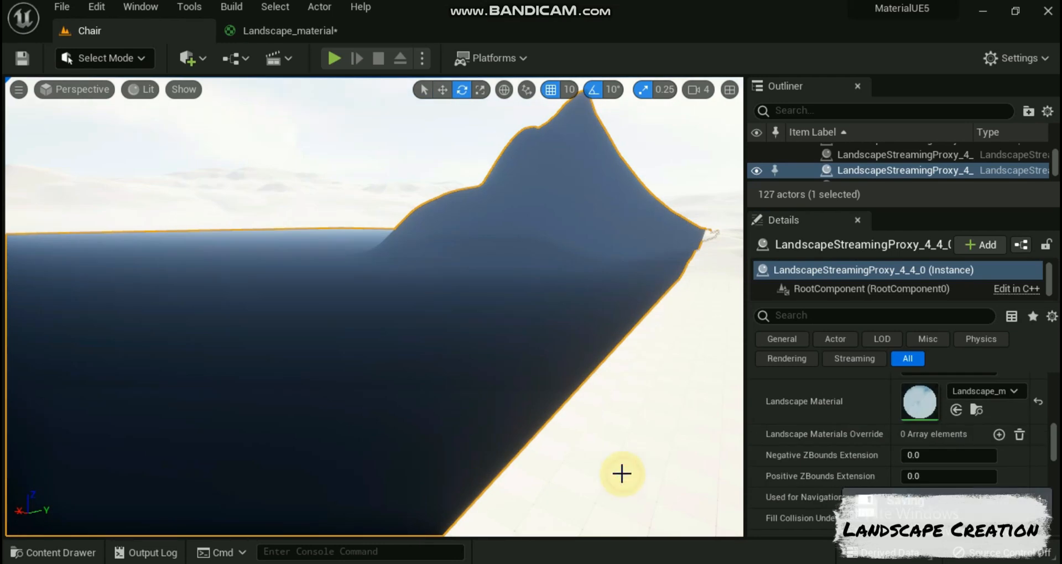
{"action": "left_click", "coordinate": [231, 7]}
{"action": "left_click", "coordinate": [304, 85]}
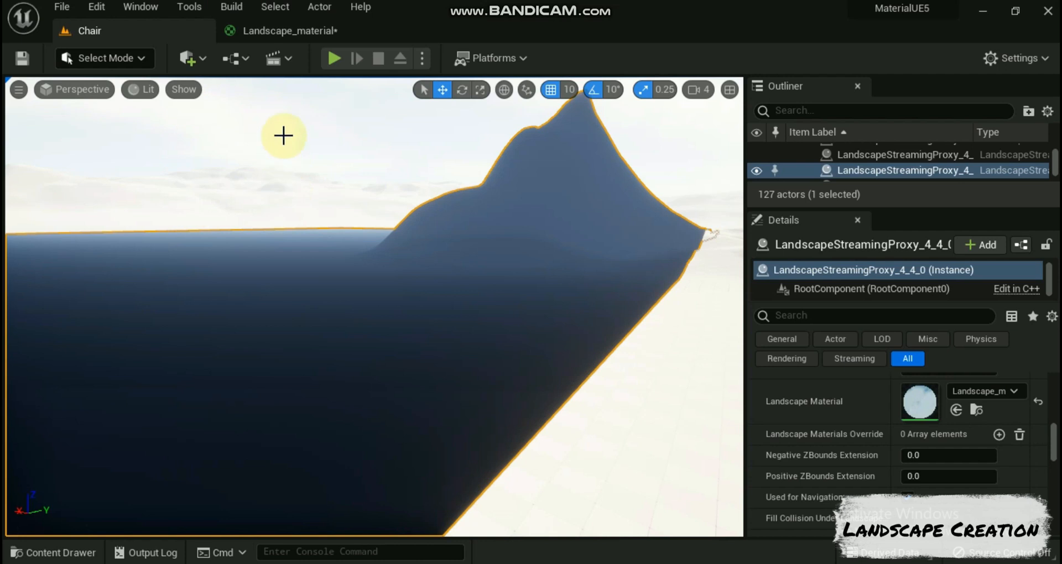
{"action": "key", "text": "e"}
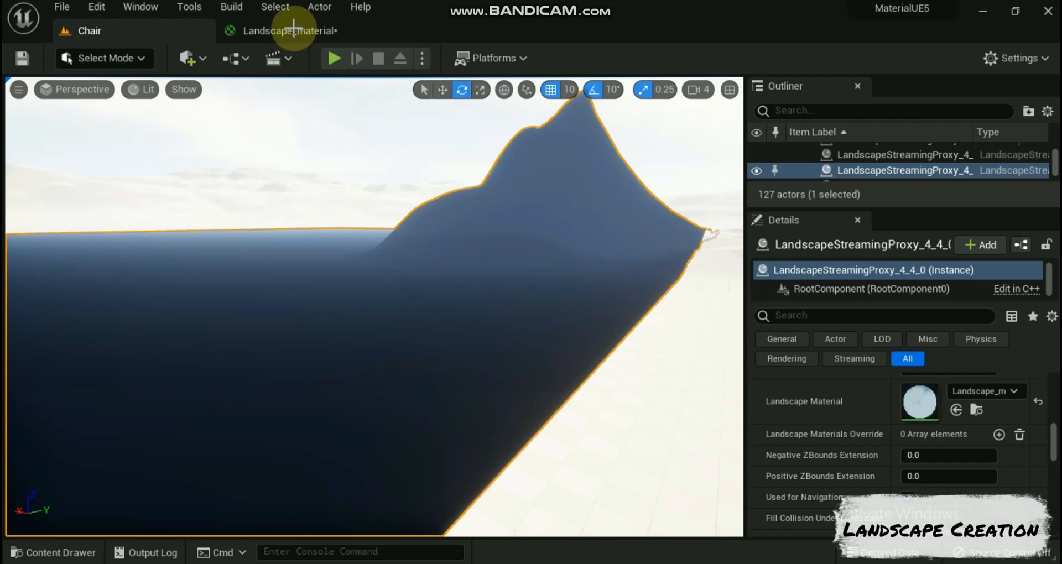
Step: Switch the level editor to Landscape Mode and activate its Paint tools
{"action": "left_click", "coordinate": [139, 53]}
{"action": "left_click", "coordinate": [125, 99]}
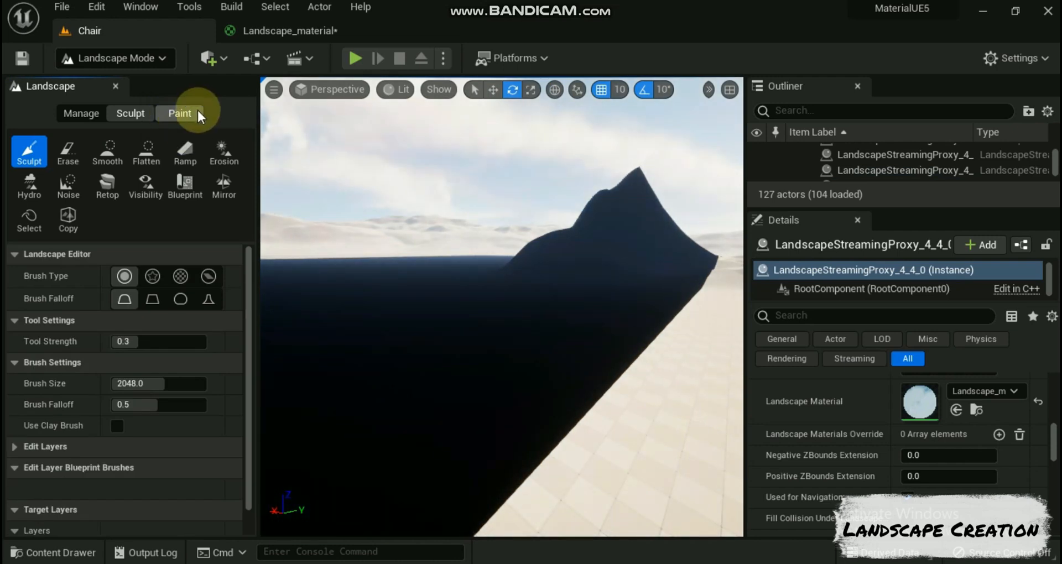
{"action": "left_click", "coordinate": [178, 114]}
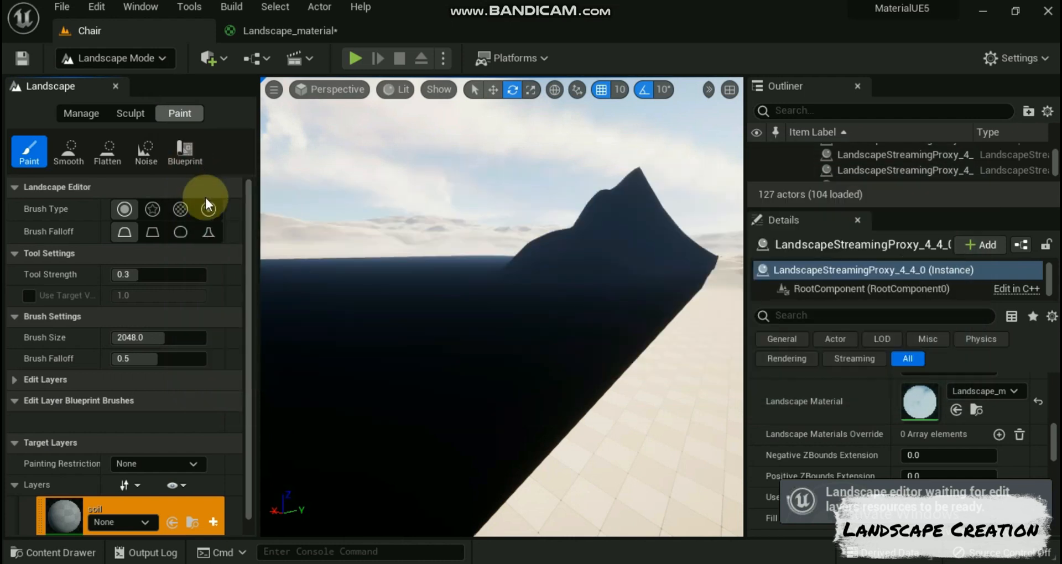
Step: Create a weight-blended layer info for the soil layer and save it as soil_LayerInfo in StarterContent/Landscape/Resources
{"action": "scroll", "coordinate": [234, 473], "scroll_direction": "down", "scroll_amount": 3}
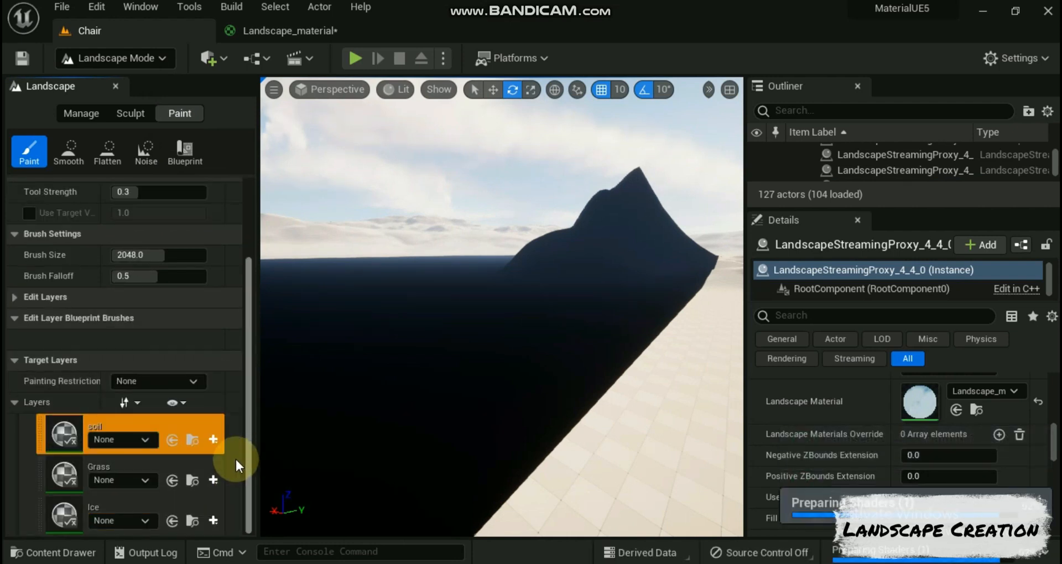
{"action": "left_click", "coordinate": [214, 439]}
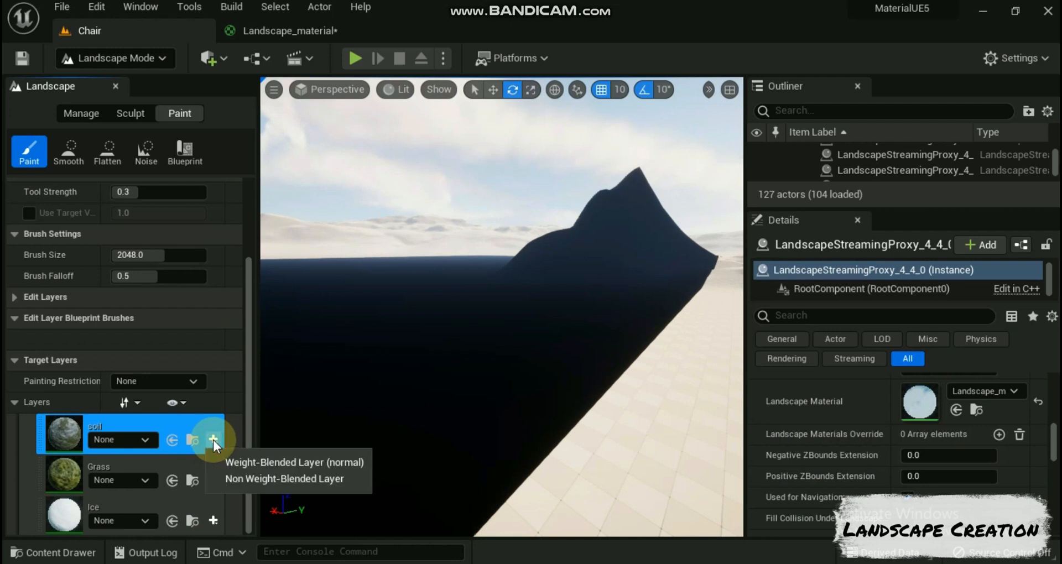
{"action": "left_click", "coordinate": [244, 463]}
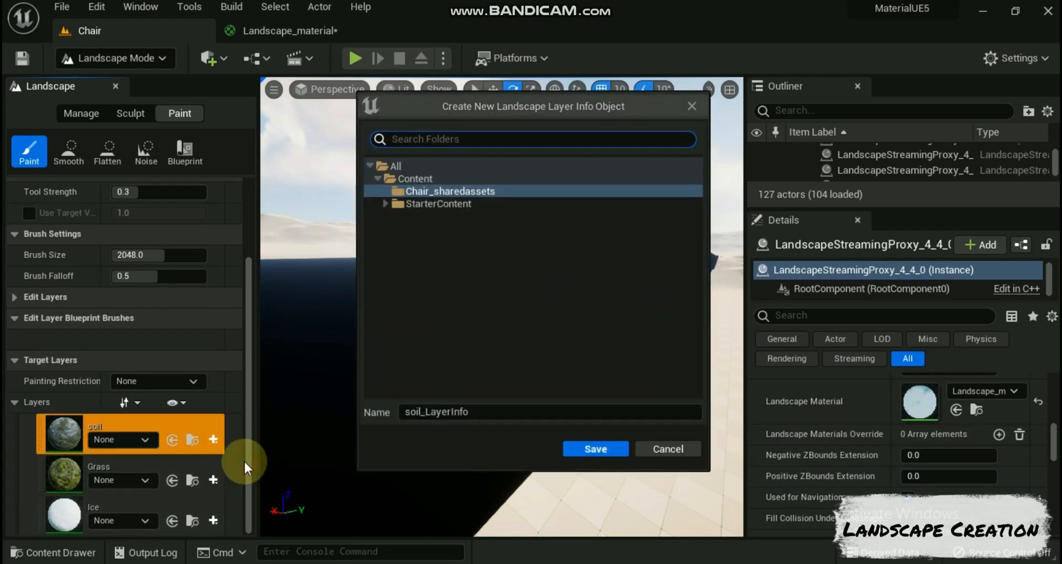
{"action": "left_click", "coordinate": [425, 205]}
{"action": "double_click", "coordinate": [426, 205]}
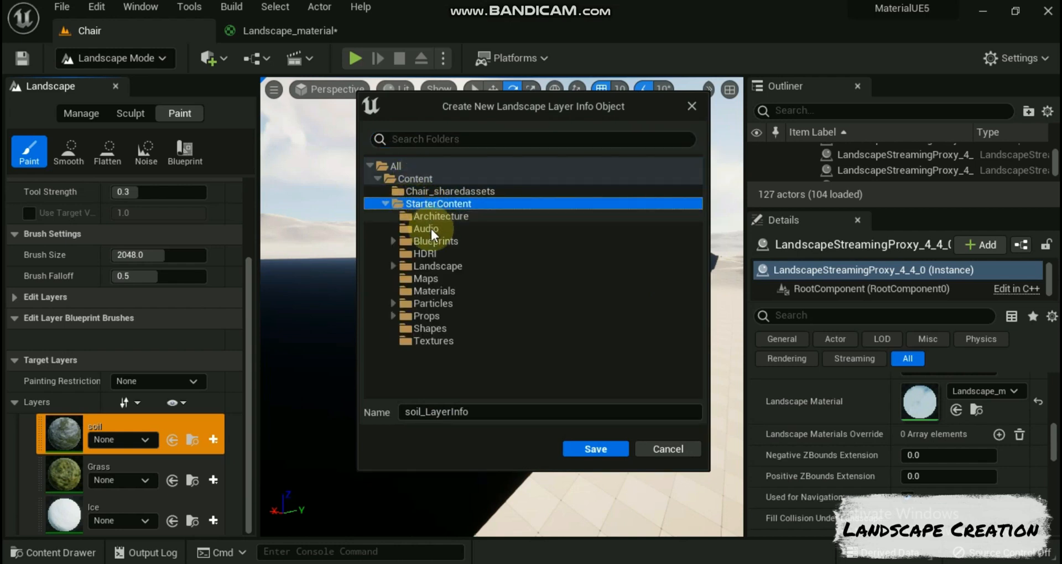
{"action": "left_click", "coordinate": [393, 266]}
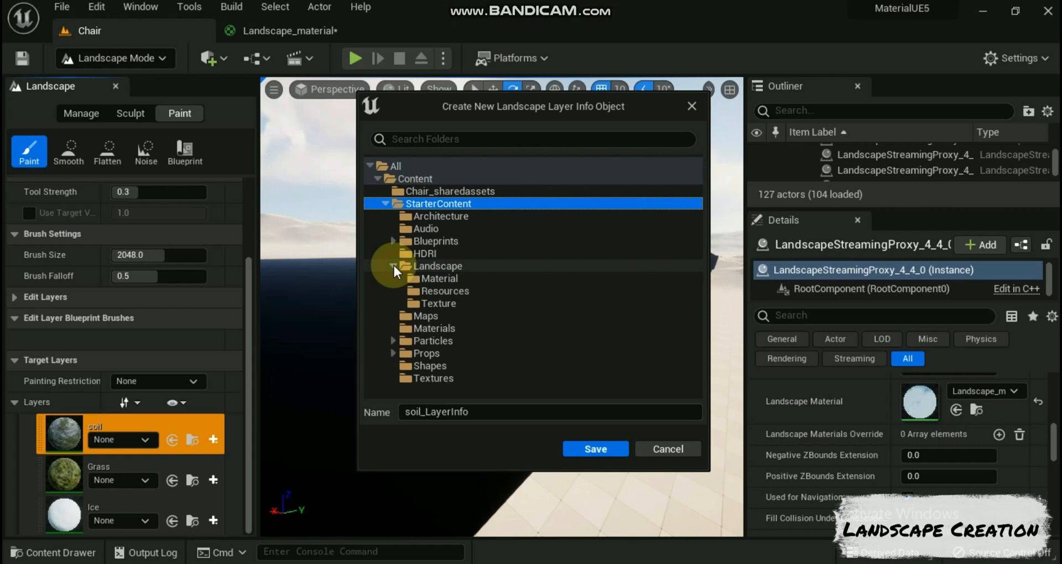
{"action": "left_click", "coordinate": [437, 291]}
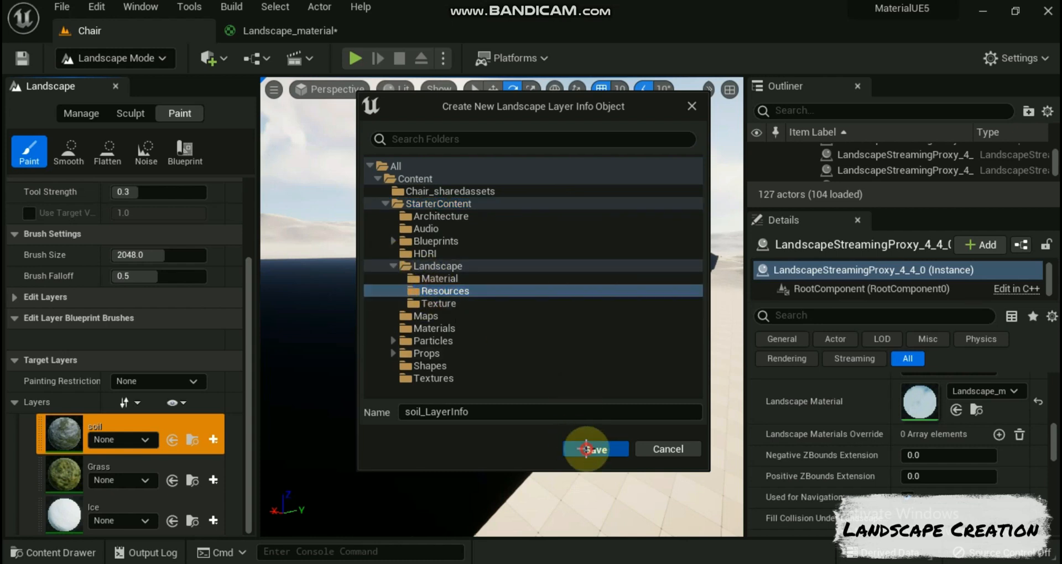
{"action": "left_click", "coordinate": [596, 449]}
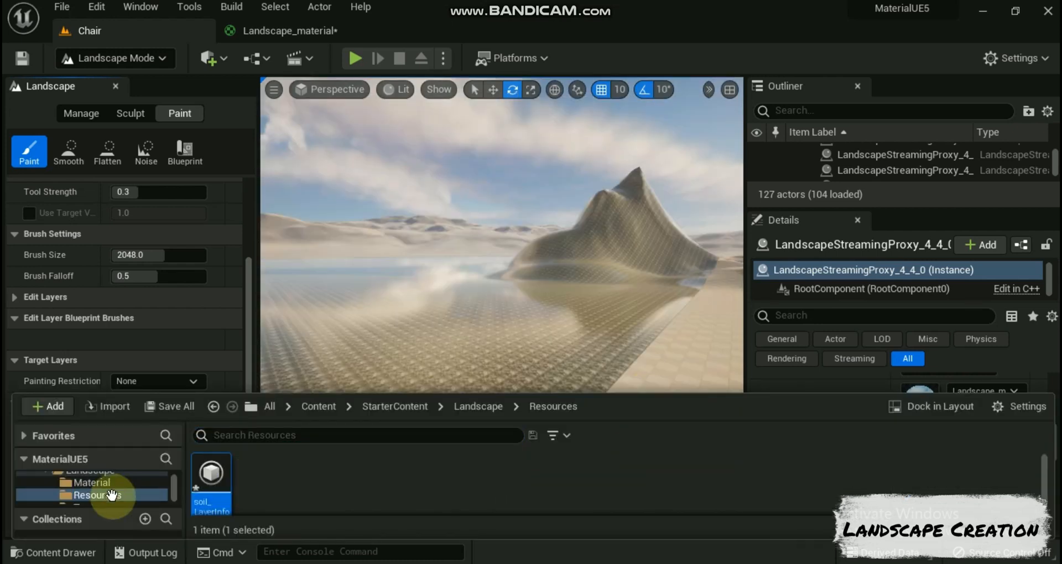
{"action": "left_click", "coordinate": [55, 553]}
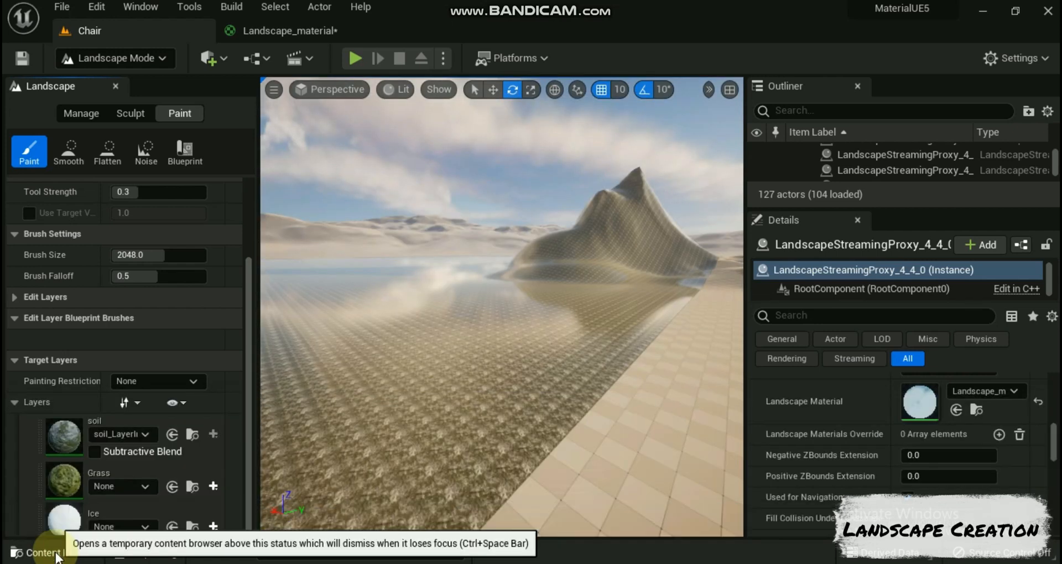
Step: Create a weight-blended layer info for the Grass layer and save it as Grass_LayerInfo in StarterContent/Landscape/Resources
{"action": "left_click", "coordinate": [213, 486]}
{"action": "left_click", "coordinate": [247, 509]}
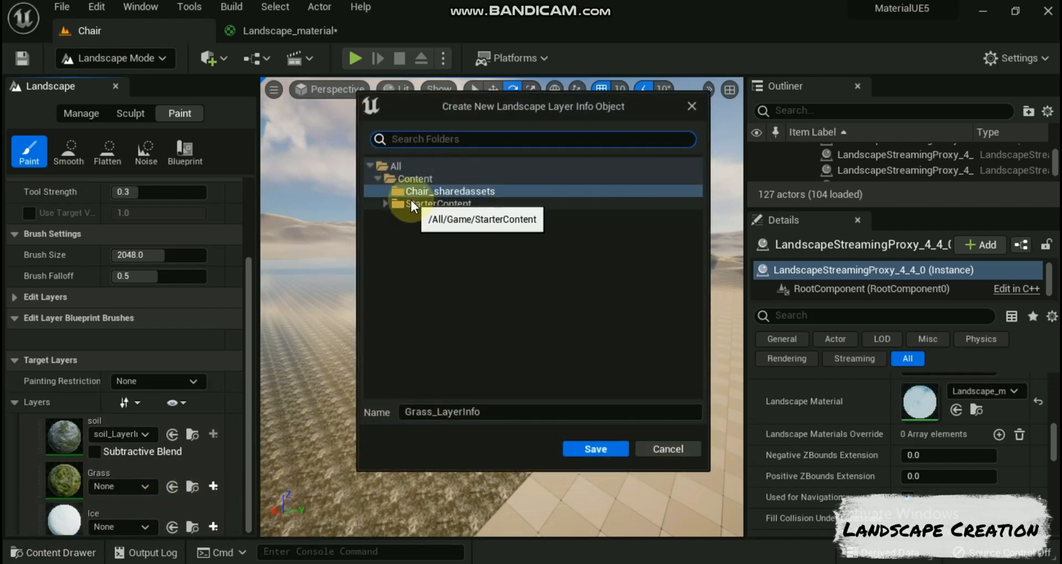
{"action": "left_click", "coordinate": [386, 204]}
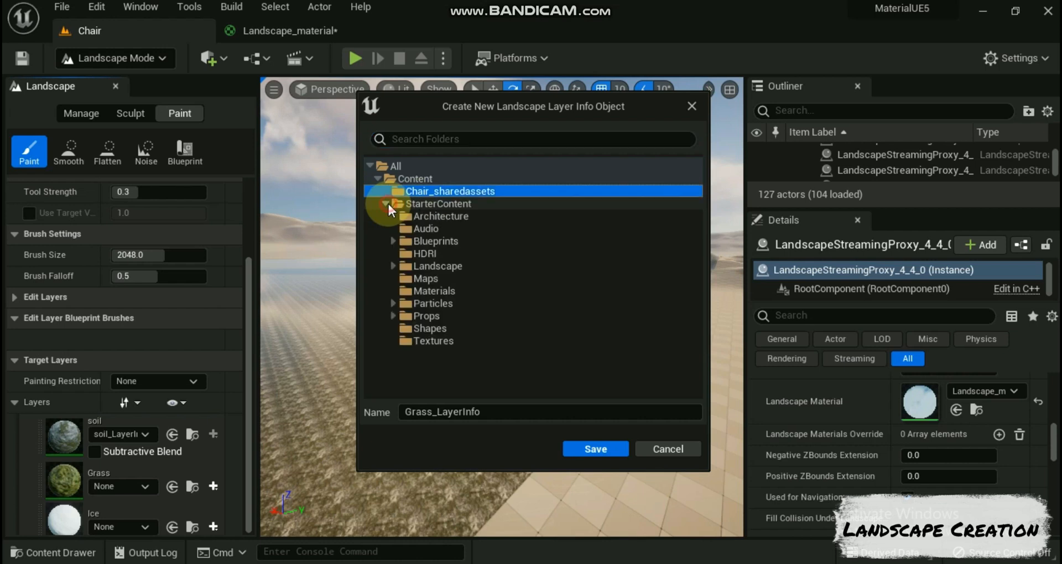
{"action": "left_click", "coordinate": [393, 265]}
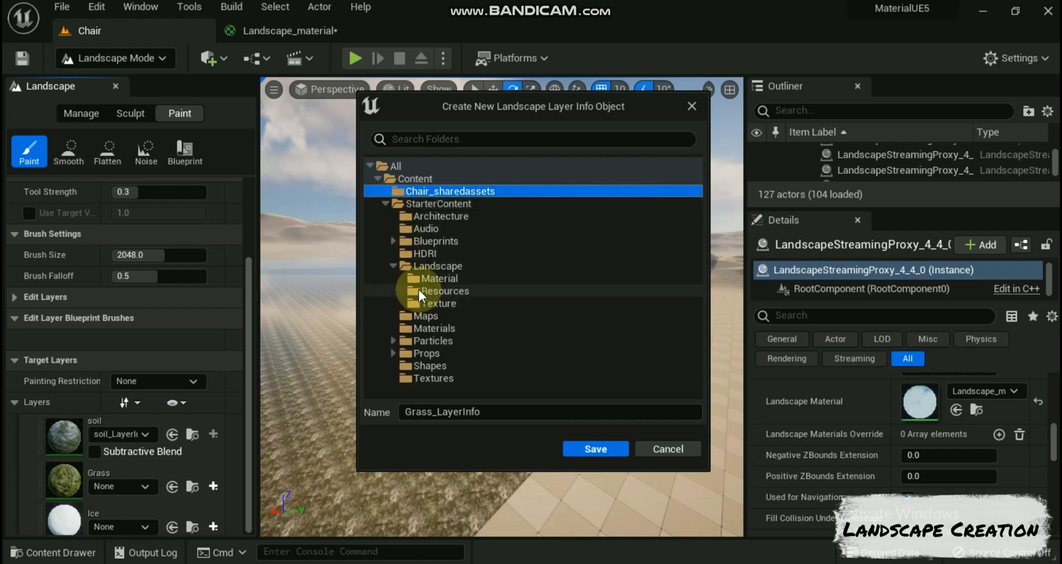
{"action": "left_click", "coordinate": [443, 290]}
{"action": "left_click", "coordinate": [597, 447]}
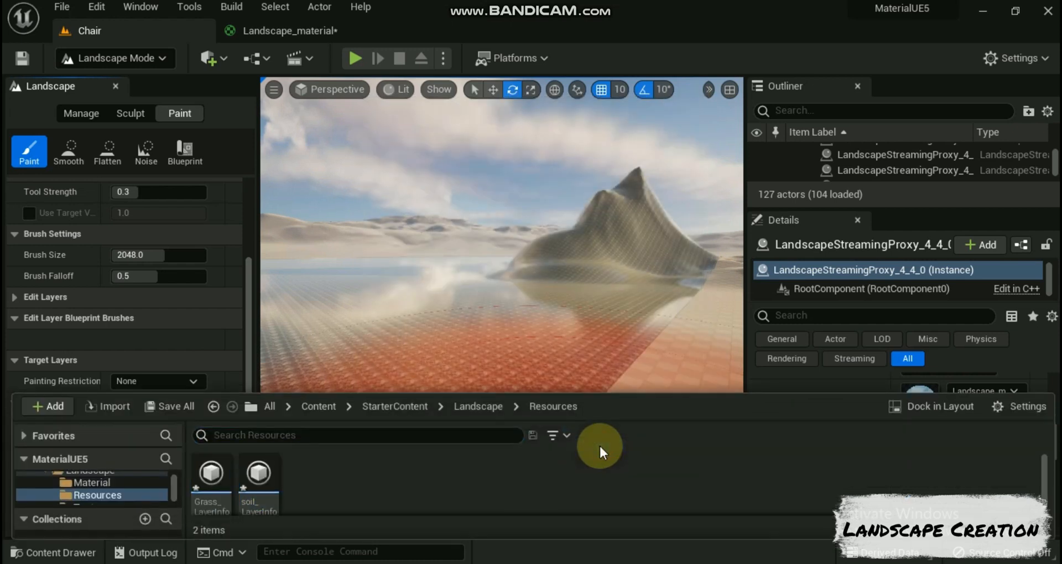
{"action": "left_click", "coordinate": [37, 552]}
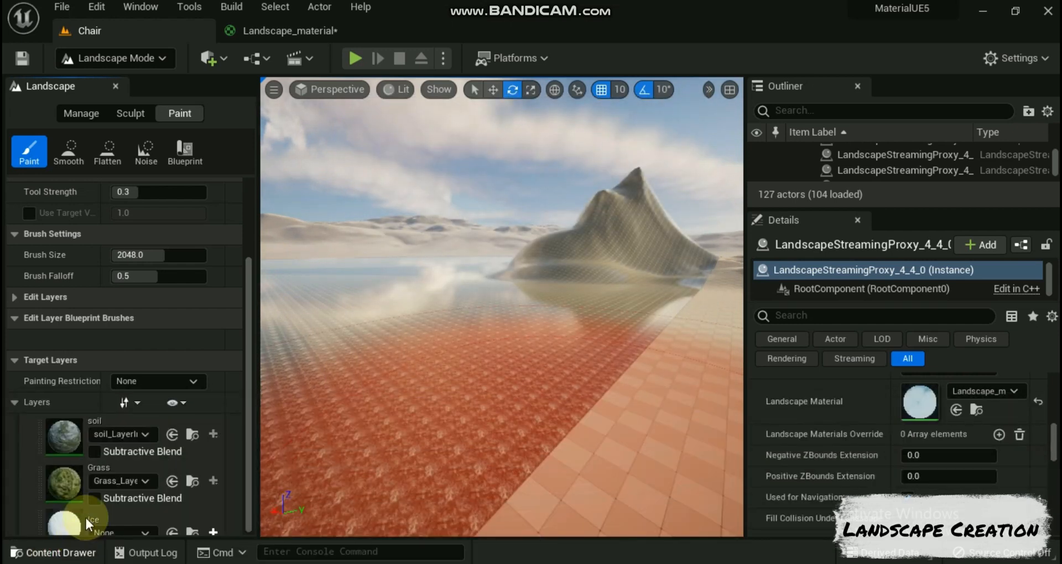
Step: Create a weight-blended layer info for the Ice layer and save it as Ice_LayerInfo in StarterContent/Landscape/Resources
{"action": "left_click", "coordinate": [213, 531]}
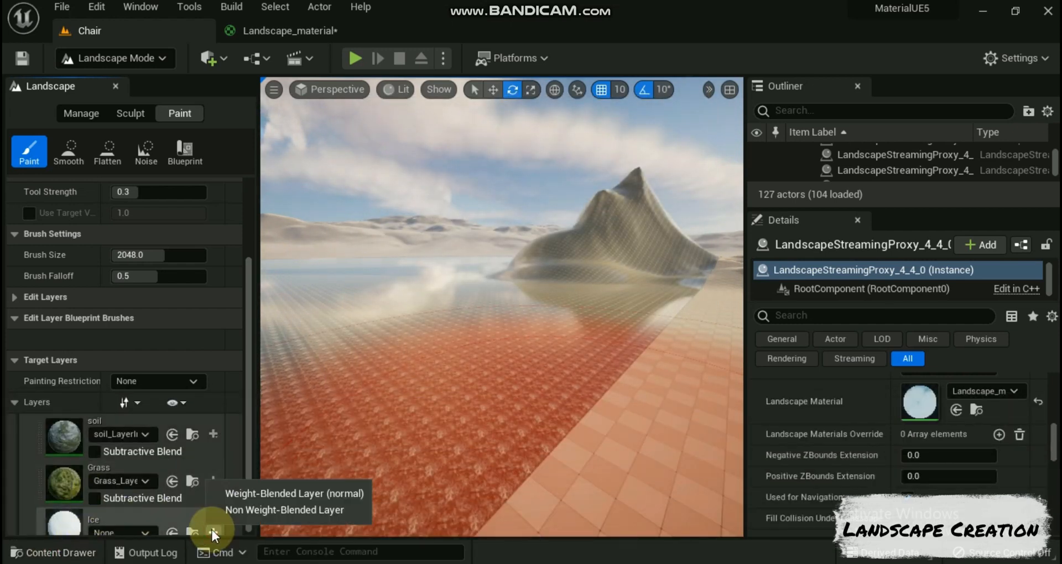
{"action": "left_click", "coordinate": [254, 486]}
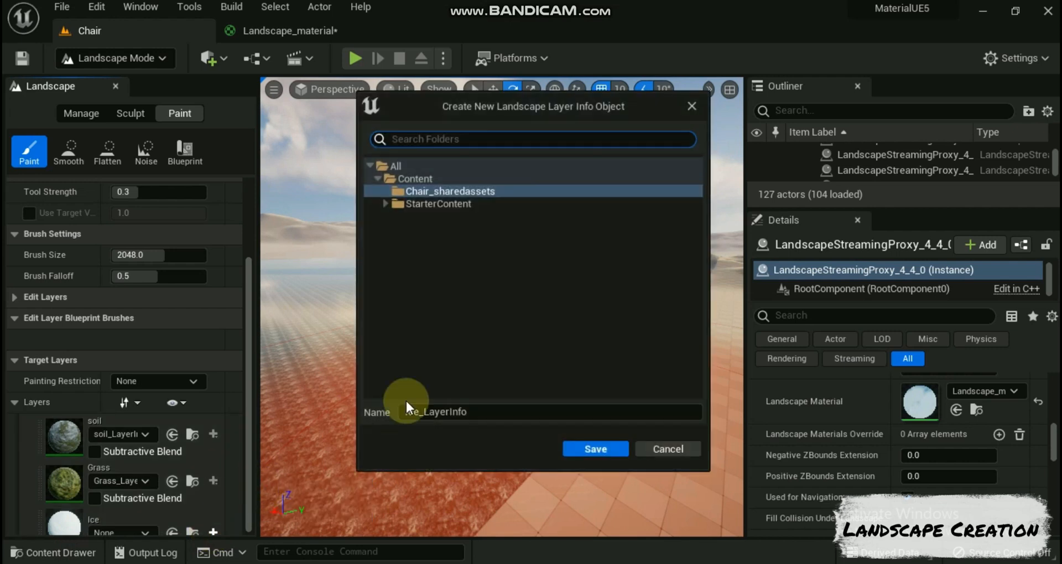
{"action": "left_click", "coordinate": [384, 204]}
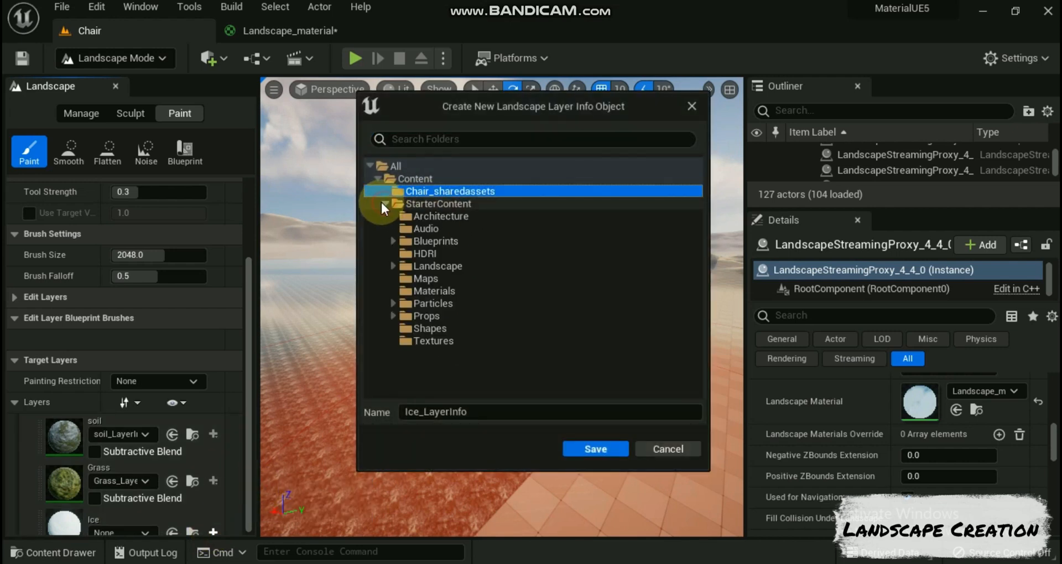
{"action": "left_click", "coordinate": [392, 266]}
{"action": "left_click", "coordinate": [419, 291]}
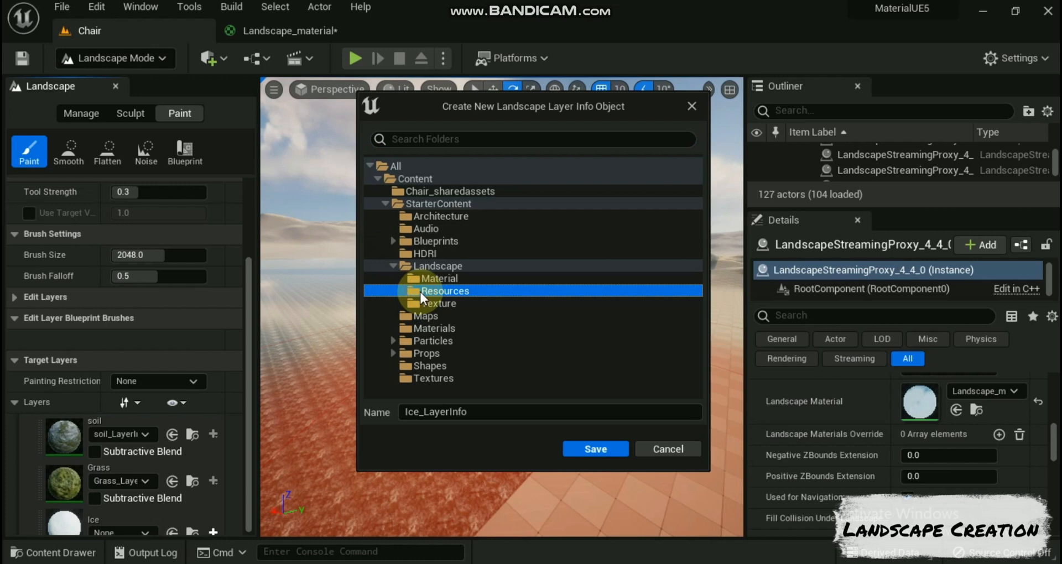
{"action": "left_click", "coordinate": [576, 448]}
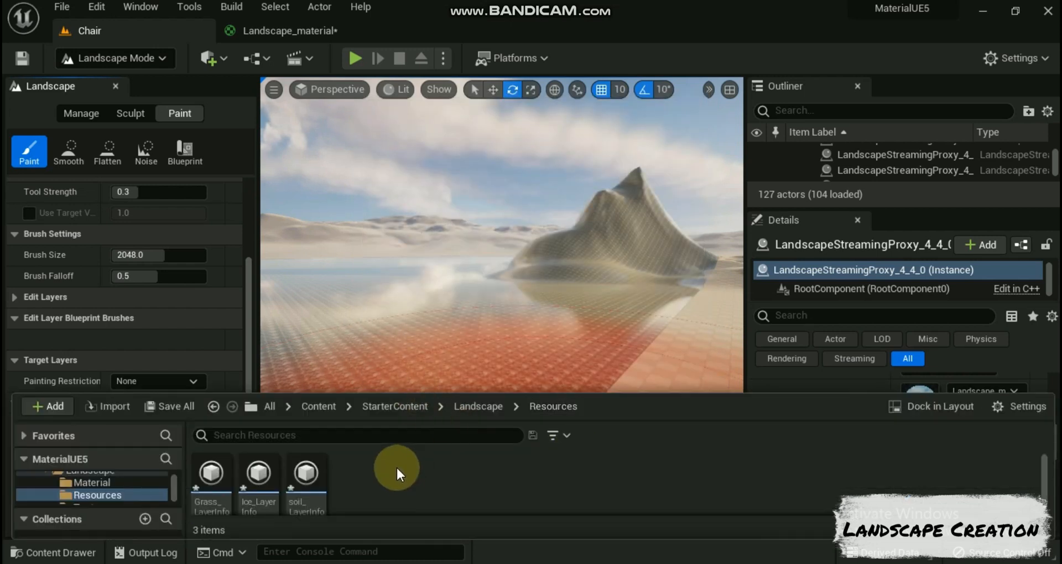
{"action": "scroll", "coordinate": [391, 471], "scroll_direction": "down", "scroll_amount": 1}
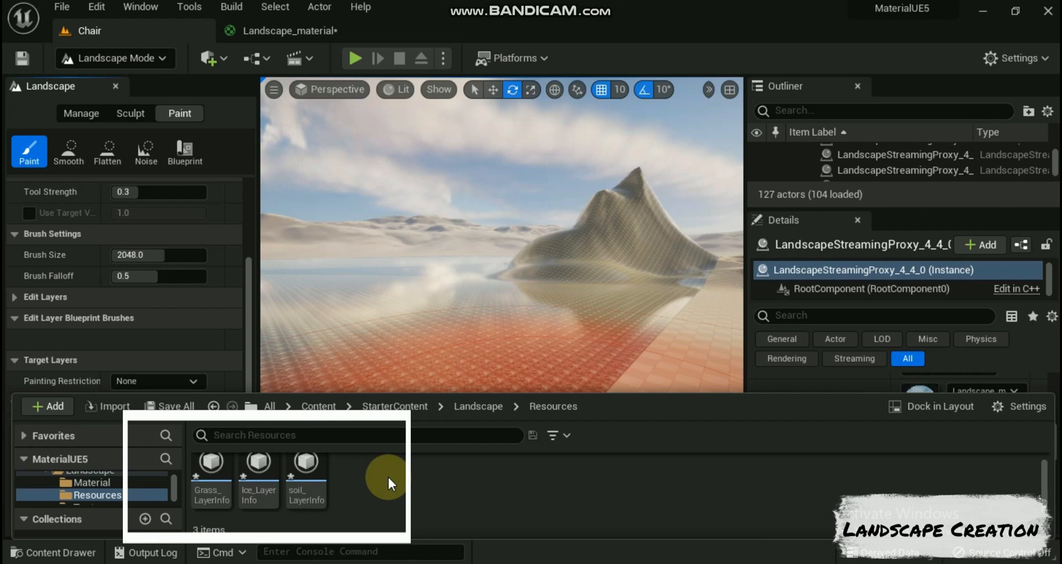
{"action": "left_click", "coordinate": [474, 327]}
{"action": "key", "text": "r"}
{"action": "left_click", "coordinate": [376, 377]}
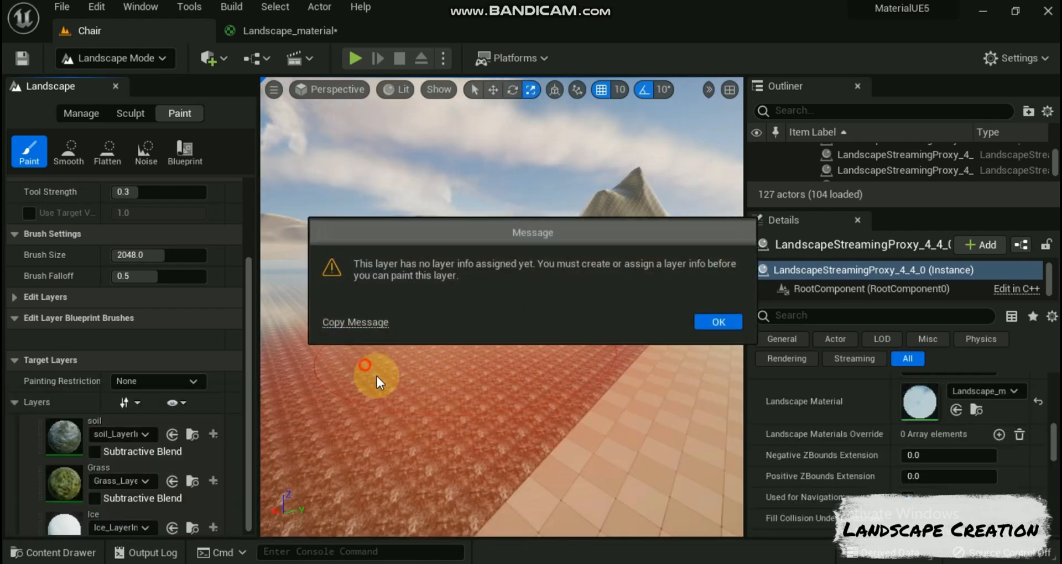
{"action": "left_click", "coordinate": [711, 320]}
Step: Paint the soil layer onto the flat ground in front of the mountain and along the mountain's base
{"action": "left_click", "coordinate": [79, 434]}
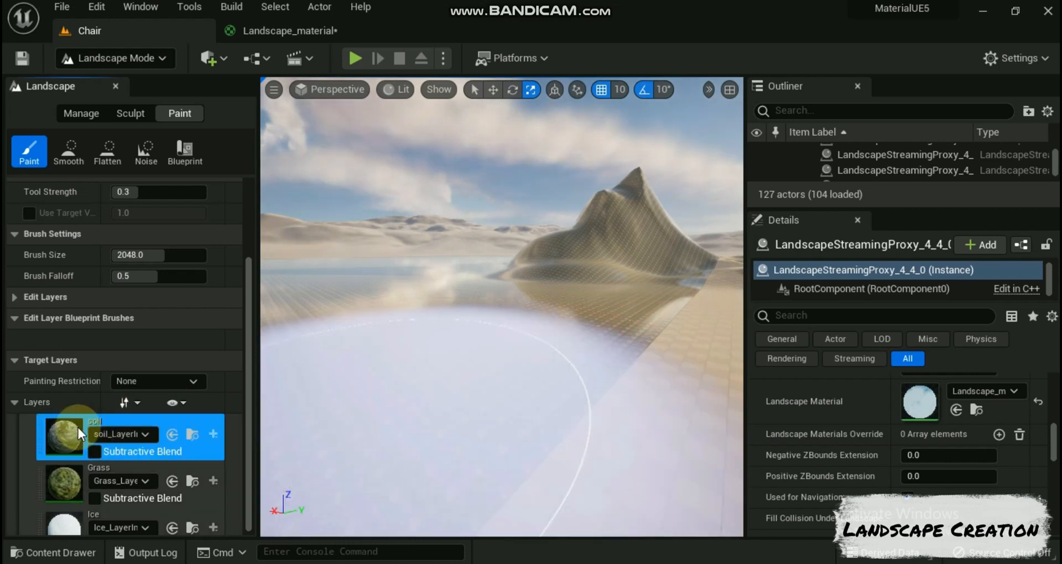
{"action": "mouse_move", "coordinate": [410, 320]}
{"action": "left_mouse_down"}
{"action": "mouse_move", "coordinate": [360, 286]}
{"action": "mouse_move", "coordinate": [326, 330]}
{"action": "mouse_move", "coordinate": [355, 348]}
{"action": "mouse_move", "coordinate": [434, 306]}
{"action": "mouse_move", "coordinate": [467, 267]}
{"action": "left_mouse_up"}
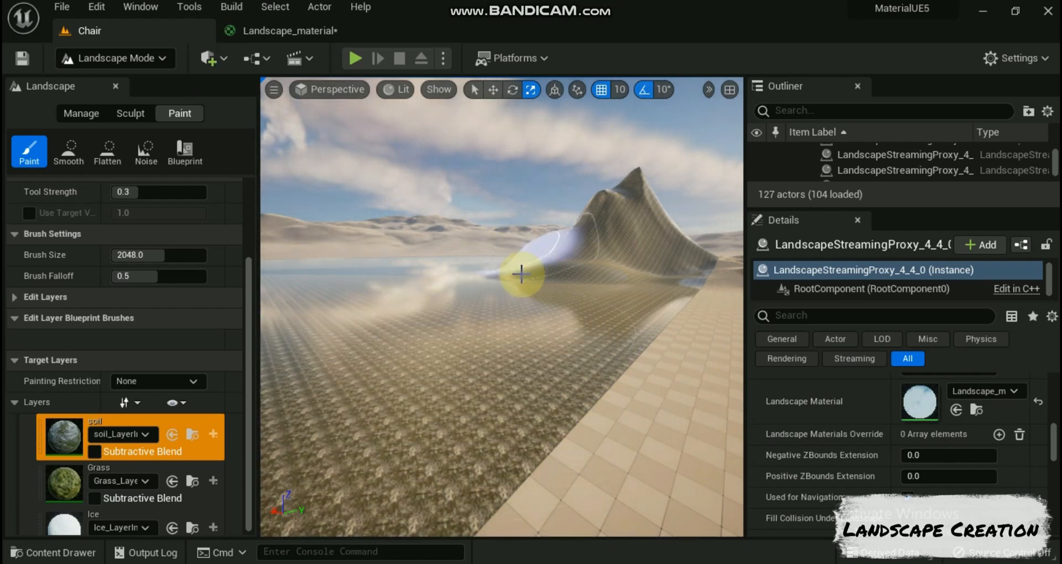
{"action": "left_click", "coordinate": [520, 273]}
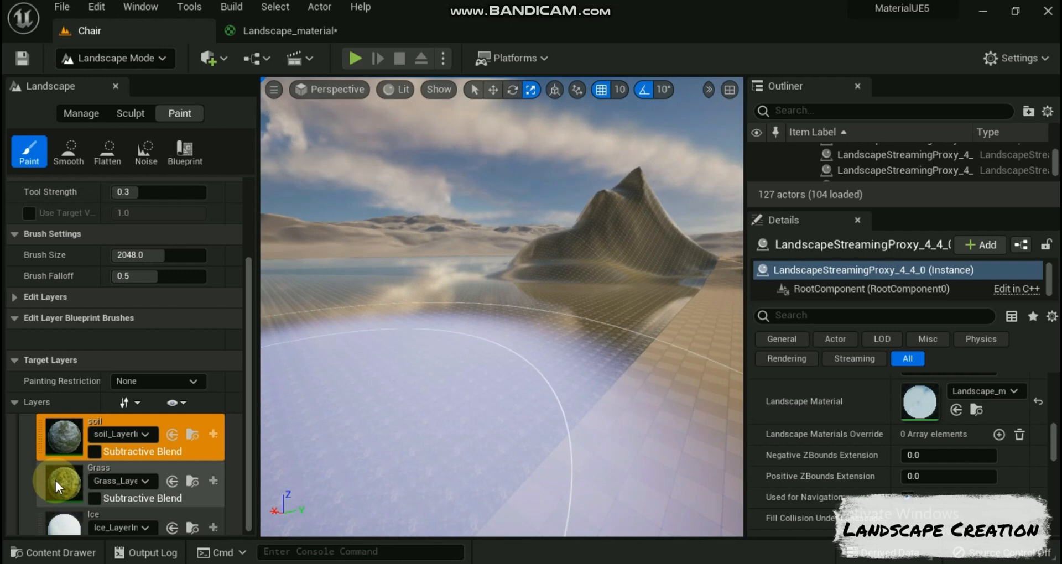
Step: Select the Grass layer for painting and set the Tool Strength to 0.148 and the Brush Size to about 830
{"action": "left_click", "coordinate": [58, 479]}
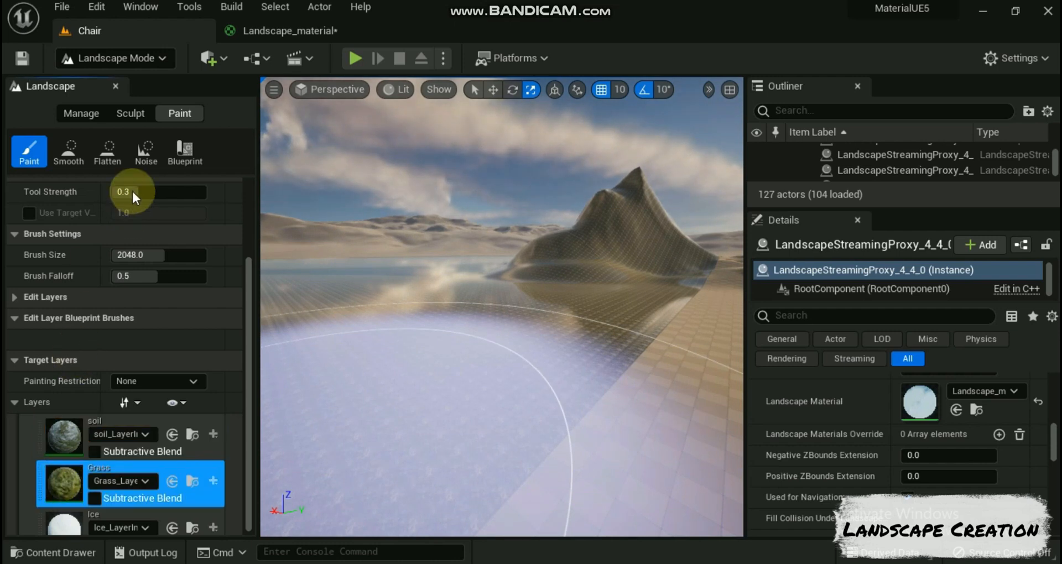
{"action": "left_click_drag", "start_coordinate": [133, 192], "coordinate": [125, 192]}
{"action": "mouse_move", "coordinate": [164, 255]}
{"action": "left_mouse_down"}
{"action": "mouse_move", "coordinate": [118, 255]}
{"action": "mouse_move", "coordinate": [194, 253]}
{"action": "left_mouse_up"}
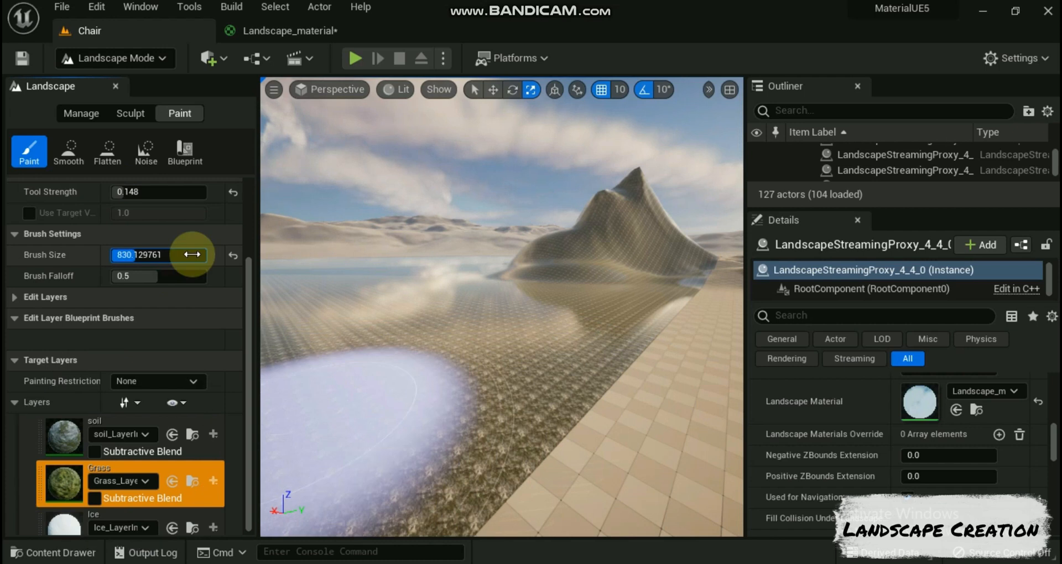
Step: Paint Grass strokes at low strength over the flat ground in front of the mountain
{"action": "left_click", "coordinate": [376, 336]}
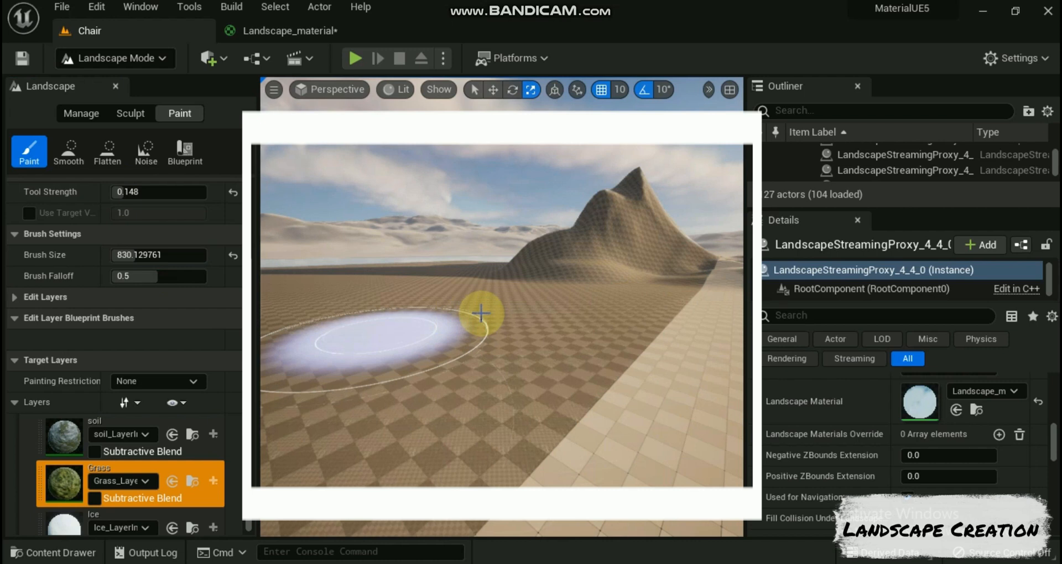
{"action": "mouse_move", "coordinate": [481, 315]}
{"action": "left_mouse_down"}
{"action": "mouse_move", "coordinate": [426, 358]}
{"action": "mouse_move", "coordinate": [429, 327]}
{"action": "mouse_move", "coordinate": [590, 268]}
{"action": "mouse_move", "coordinate": [616, 245]}
{"action": "mouse_move", "coordinate": [469, 350]}
{"action": "mouse_move", "coordinate": [419, 344]}
{"action": "left_mouse_up"}
{"action": "left_click", "coordinate": [416, 343]}
{"action": "right_click_drag", "start_coordinate": [416, 343], "coordinate": [354, 342]}
{"action": "mouse_move", "coordinate": [450, 351]}
{"action": "left_mouse_down"}
{"action": "mouse_move", "coordinate": [560, 311]}
{"action": "mouse_move", "coordinate": [487, 330]}
{"action": "left_mouse_up"}
Step: Raise the Tool Strength to 0.9 and paint stronger Grass patches on the ground around the mountain's foot
{"action": "left_click_drag", "start_coordinate": [125, 192], "coordinate": [197, 192]}
{"action": "mouse_move", "coordinate": [384, 419]}
{"action": "left_mouse_down"}
{"action": "mouse_move", "coordinate": [472, 413]}
{"action": "mouse_move", "coordinate": [463, 325]}
{"action": "mouse_move", "coordinate": [623, 327]}
{"action": "mouse_move", "coordinate": [642, 393]}
{"action": "mouse_move", "coordinate": [602, 374]}
{"action": "left_mouse_up"}
{"action": "mouse_move", "coordinate": [602, 374]}
{"action": "right_mouse_down"}
{"action": "mouse_move", "coordinate": [650, 354]}
{"action": "mouse_move", "coordinate": [625, 309]}
{"action": "mouse_move", "coordinate": [644, 368]}
{"action": "mouse_move", "coordinate": [576, 371]}
{"action": "right_mouse_up"}
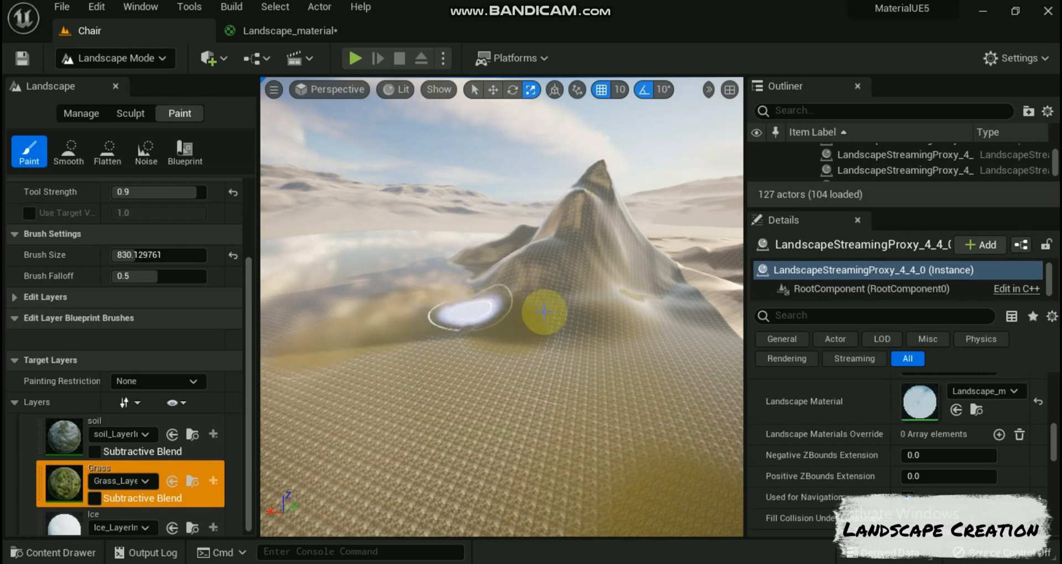
Step: Select the Ice layer and paint it over the mountain's slopes and the ground leading up to them
{"action": "scroll", "coordinate": [166, 492], "scroll_direction": "down", "scroll_amount": 1}
{"action": "left_click", "coordinate": [119, 509]}
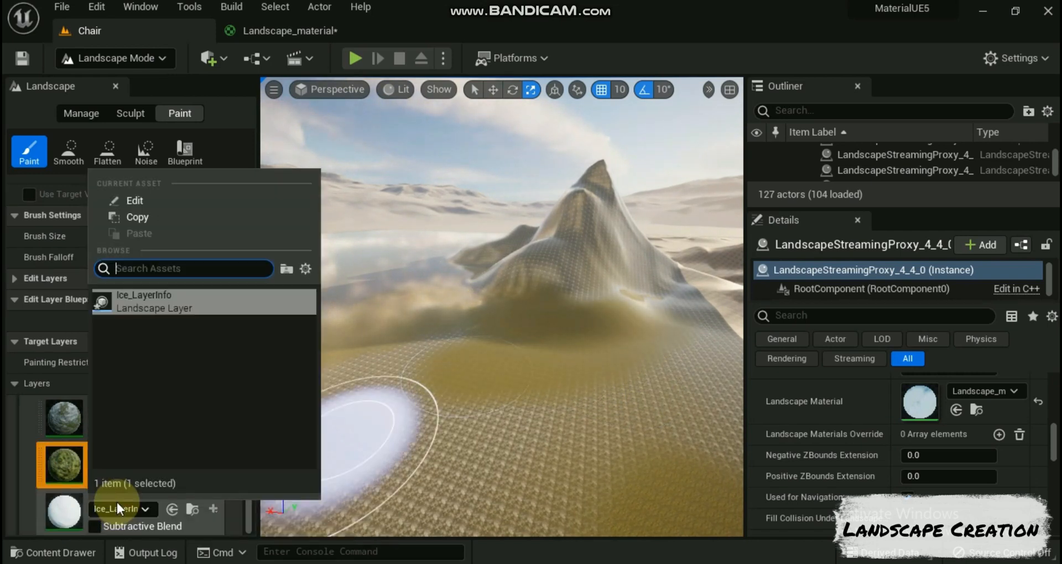
{"action": "left_click", "coordinate": [252, 316]}
{"action": "left_click", "coordinate": [208, 501]}
{"action": "left_click_drag", "start_coordinate": [332, 437], "coordinate": [591, 195]}
{"action": "mouse_move", "coordinate": [572, 377]}
{"action": "left_mouse_down"}
{"action": "mouse_move", "coordinate": [353, 389]}
{"action": "mouse_move", "coordinate": [509, 445]}
{"action": "mouse_move", "coordinate": [636, 437]}
{"action": "mouse_move", "coordinate": [604, 339]}
{"action": "left_mouse_up"}
Step: Paint Grass onto the foreground ground and soil onto the area at the foot of the icy slope
{"action": "left_click", "coordinate": [183, 449]}
{"action": "mouse_move", "coordinate": [288, 492]}
{"action": "left_mouse_down"}
{"action": "mouse_move", "coordinate": [500, 429]}
{"action": "mouse_move", "coordinate": [489, 391]}
{"action": "mouse_move", "coordinate": [263, 397]}
{"action": "left_mouse_up"}
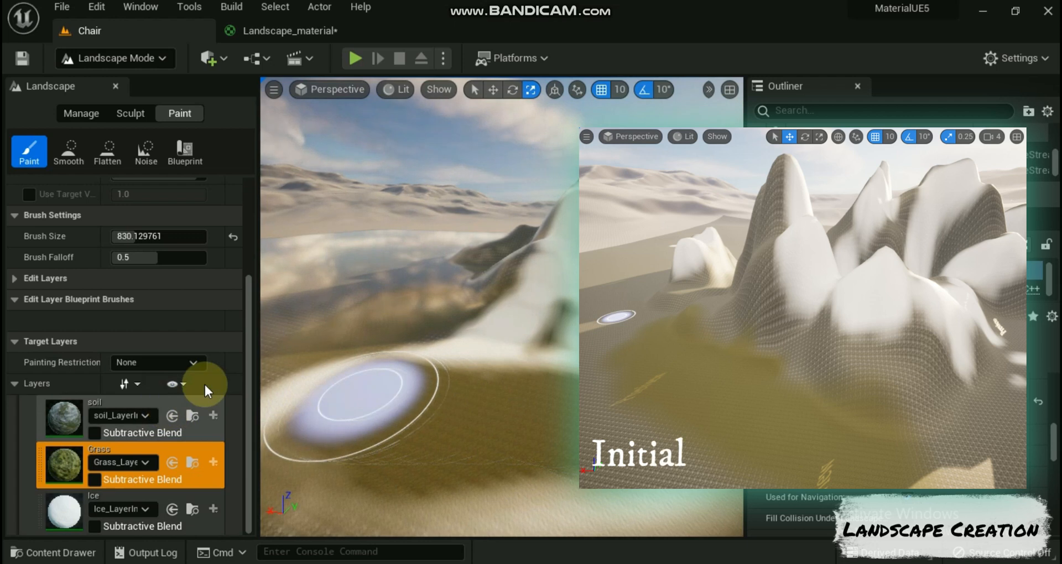
{"action": "left_click", "coordinate": [205, 402]}
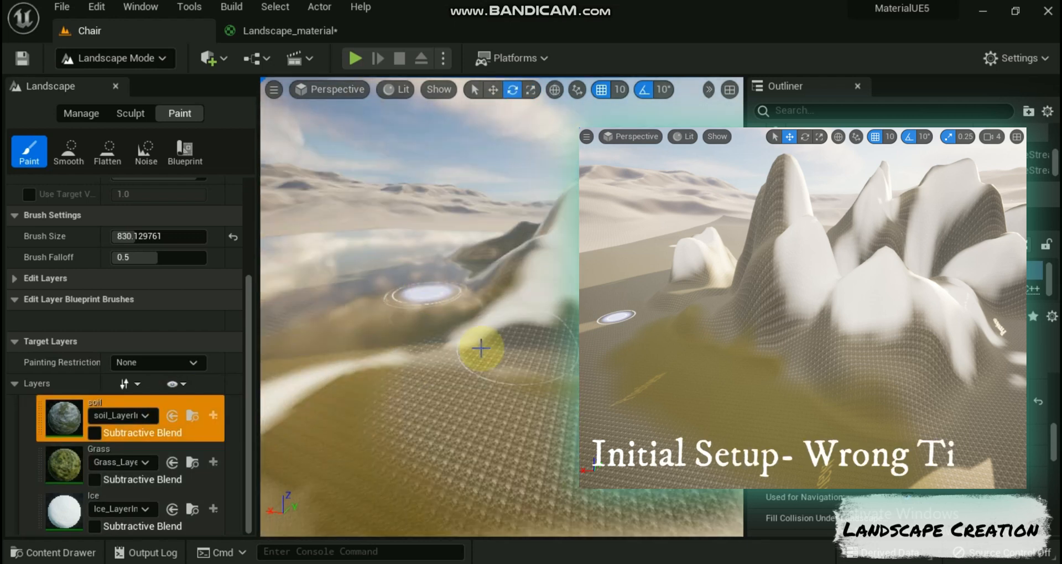
Step: In Landscape_material, set the LandscapeCoords node's Mapping Scale to 5.0 and apply the material
{"action": "left_click", "coordinate": [284, 31]}
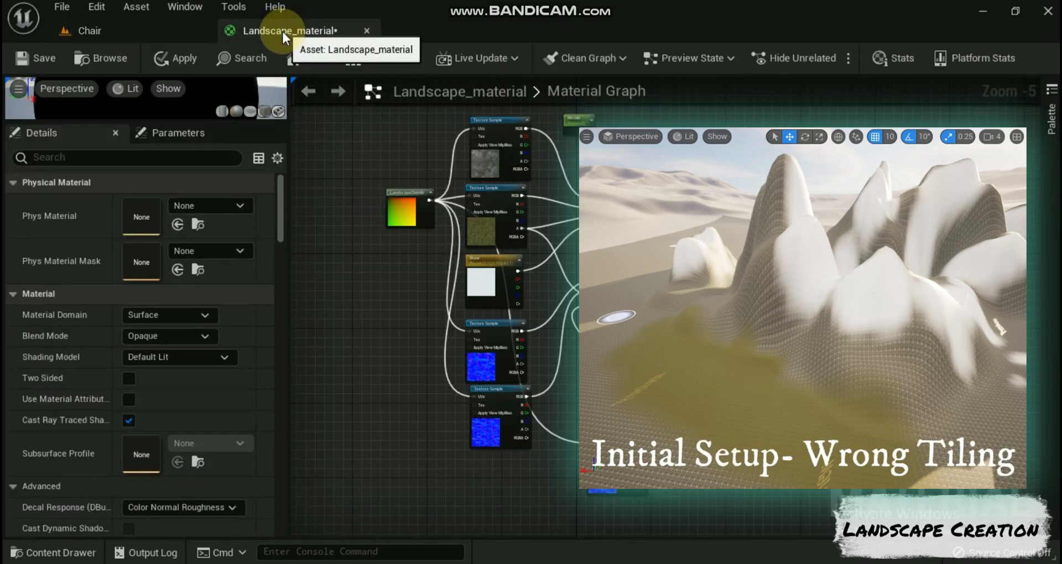
{"action": "left_click", "coordinate": [409, 194]}
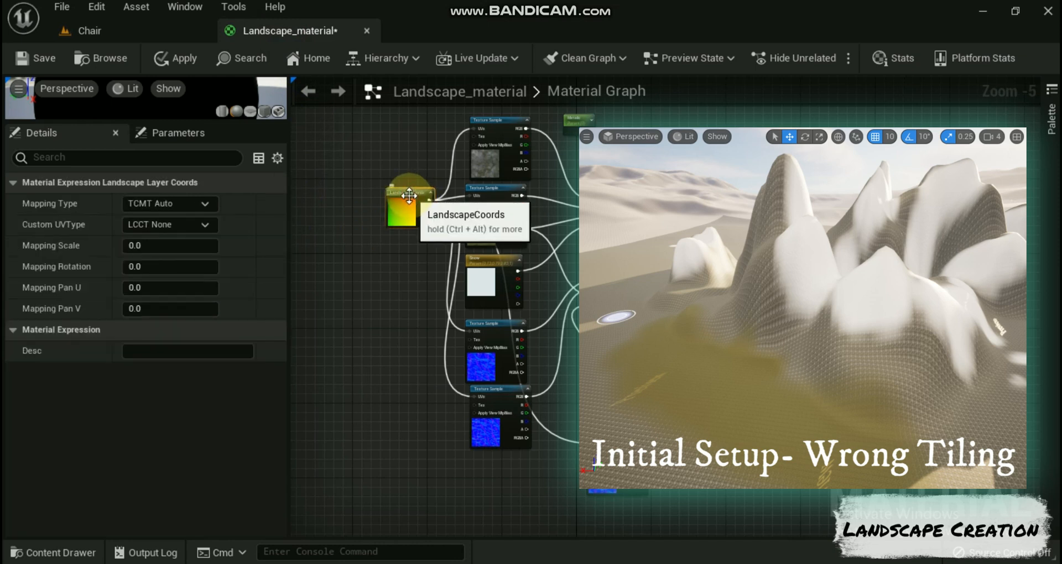
{"action": "scroll", "coordinate": [353, 244], "scroll_direction": "up", "scroll_amount": 3}
{"action": "right_click_drag", "start_coordinate": [394, 244], "coordinate": [376, 355]}
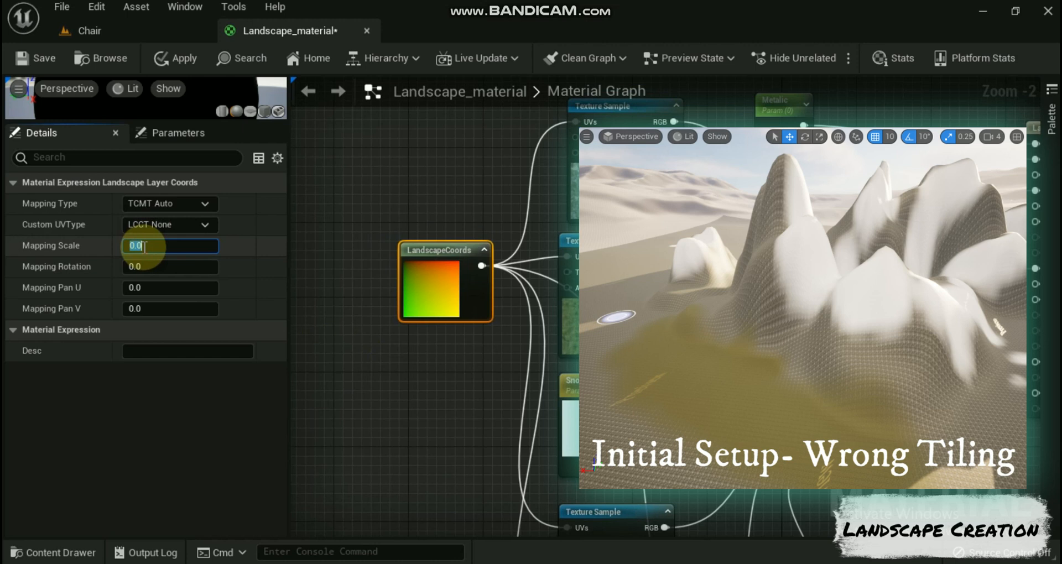
{"action": "left_click", "coordinate": [238, 247]}
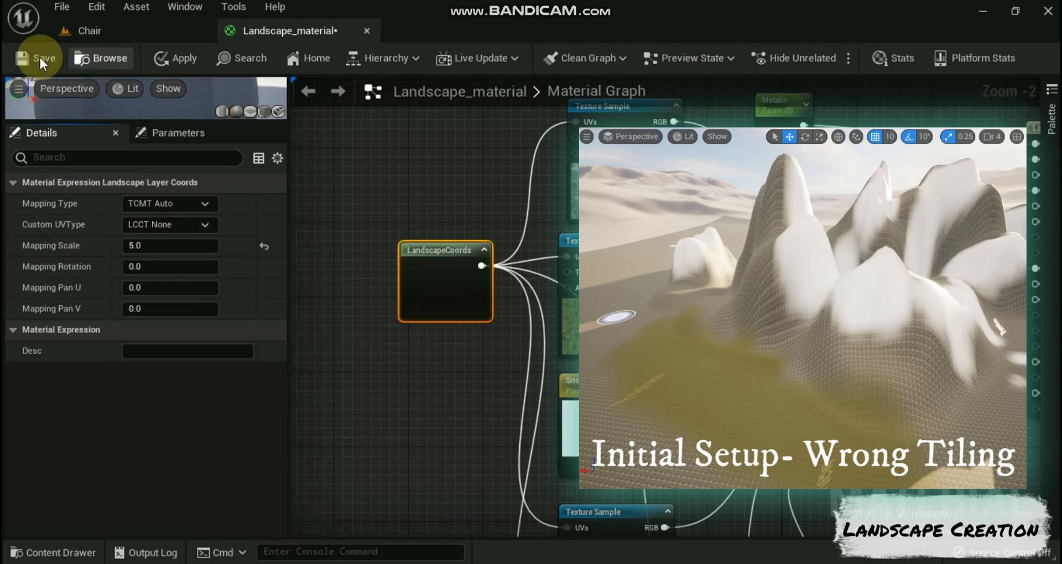
{"action": "left_click", "coordinate": [175, 55]}
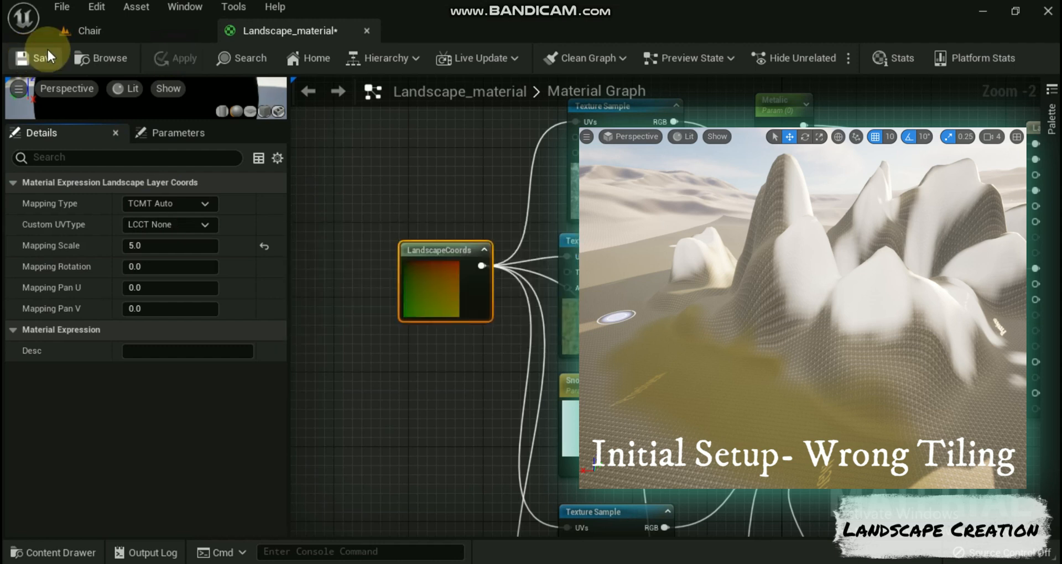
Step: Return to the Chair level and examine the texture tiling on the painted ground and mountain
{"action": "left_click", "coordinate": [88, 31]}
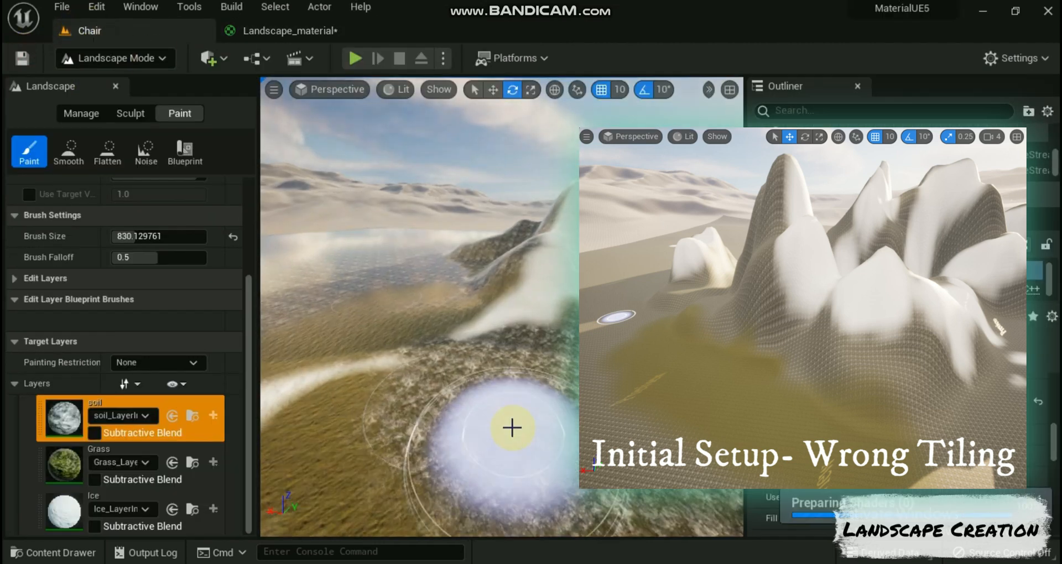
{"action": "mouse_move", "coordinate": [490, 446]}
{"action": "right_mouse_down"}
{"action": "mouse_move", "coordinate": [494, 481]}
{"action": "mouse_move", "coordinate": [431, 473]}
{"action": "mouse_move", "coordinate": [515, 491]}
{"action": "mouse_move", "coordinate": [544, 470]}
{"action": "mouse_move", "coordinate": [492, 467]}
{"action": "right_mouse_up"}
{"action": "scroll", "coordinate": [483, 453], "scroll_direction": "up", "scroll_amount": 3}
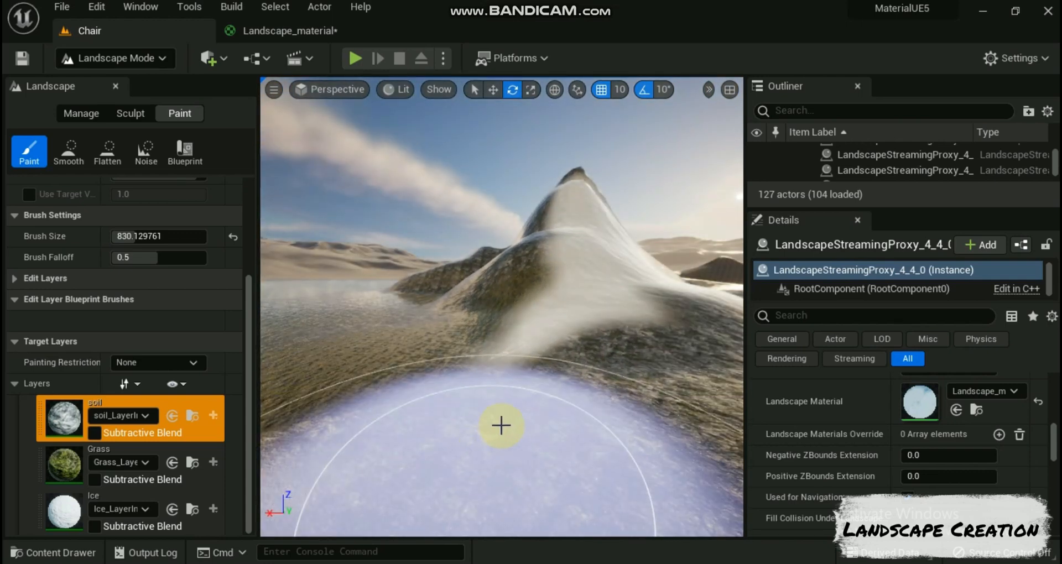